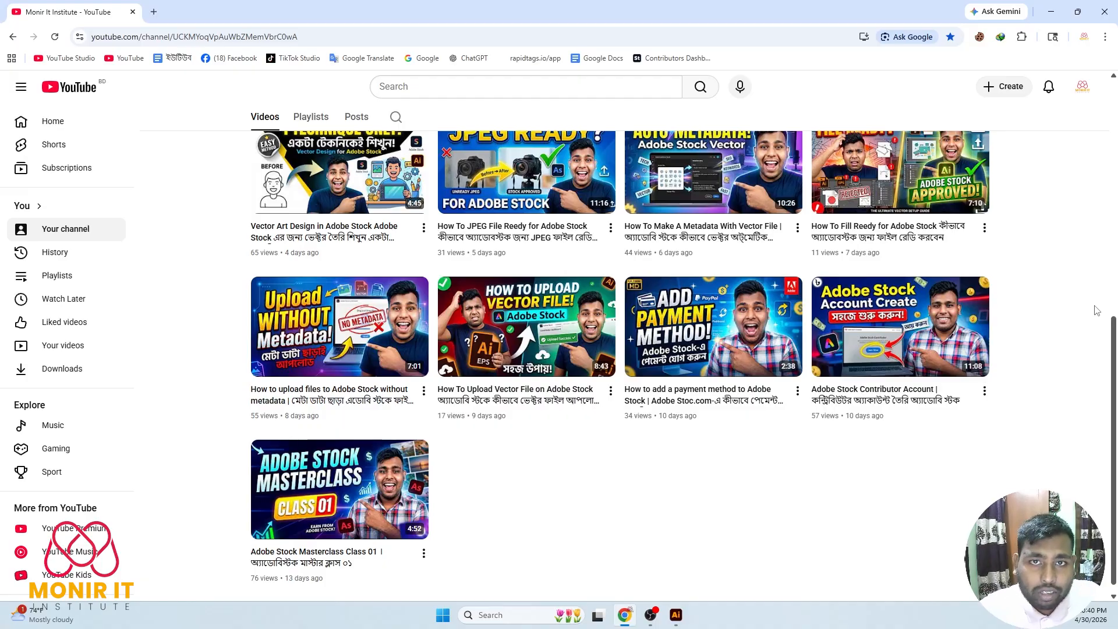
- Switch to Illustrator and delete all artwork from the Untitled-1 document
{"action": "left_click", "coordinate": [678, 622]}
{"action": "scroll", "coordinate": [438, 197], "scroll_direction": "down", "scroll_amount": 2}
{"action": "scroll", "coordinate": [487, 192], "scroll_direction": "up", "scroll_amount": 4}
{"action": "scroll", "coordinate": [444, 241], "scroll_direction": "down", "scroll_amount": 4}
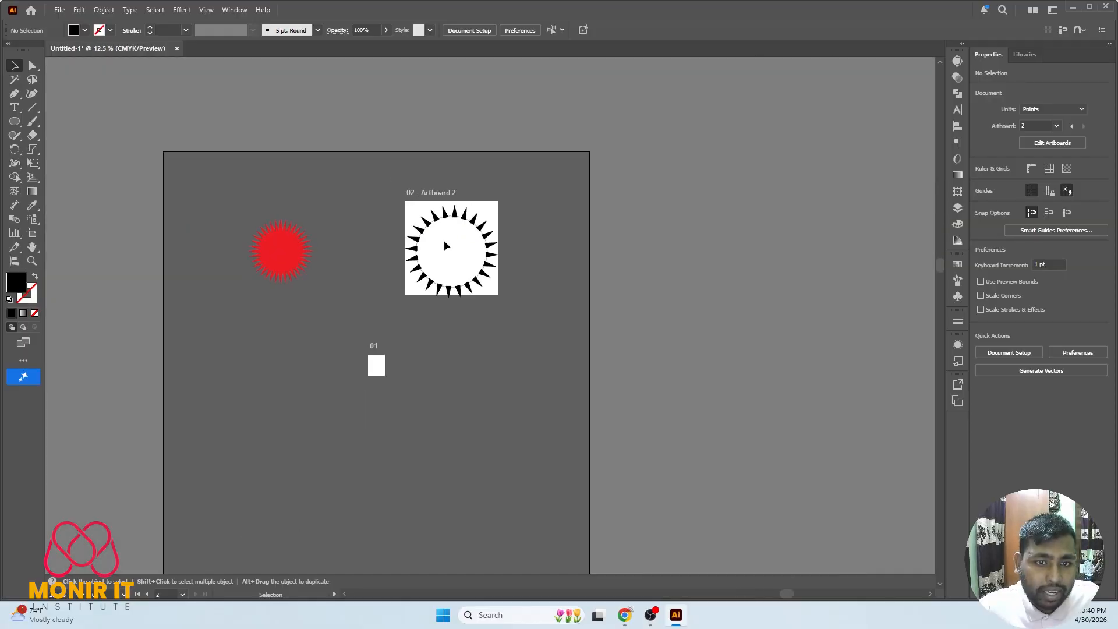
{"action": "key", "text": "ctrl+a"}
{"action": "key", "text": "Delete"}
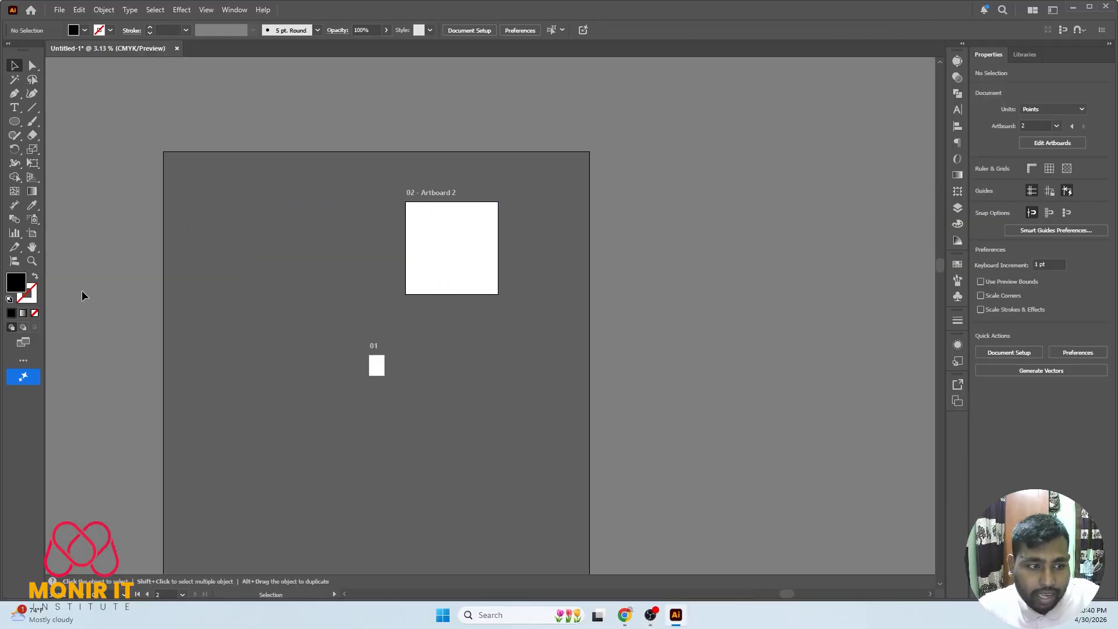
- Create a new document from the A4 print preset with Pixels units, RGB Color mode and a White background
{"action": "key", "text": "ctrl+n"}
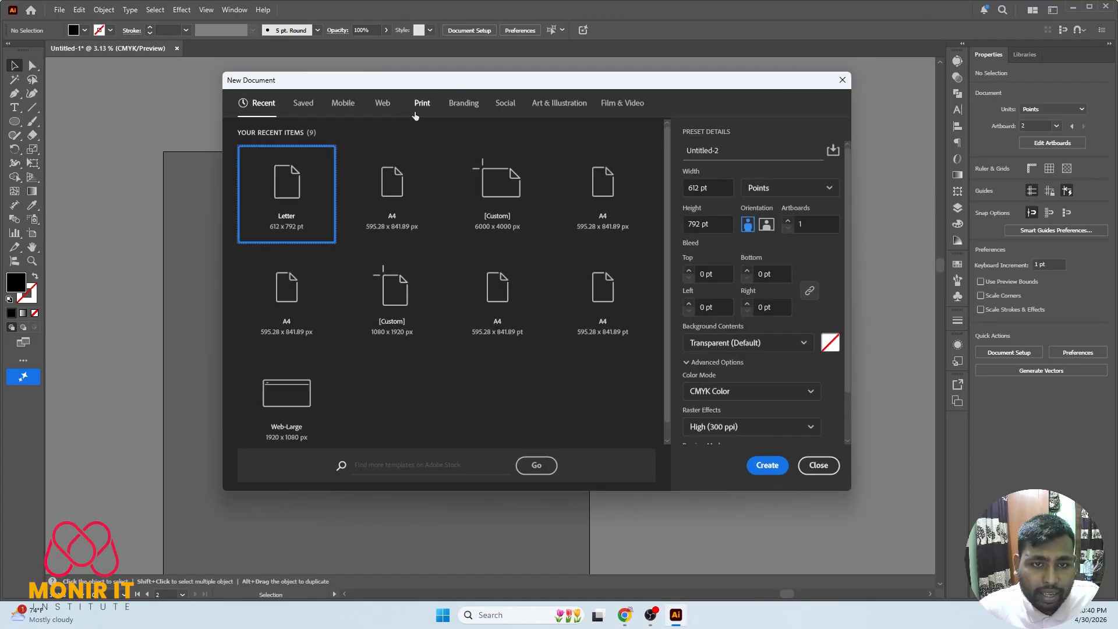
{"action": "left_click", "coordinate": [407, 178]}
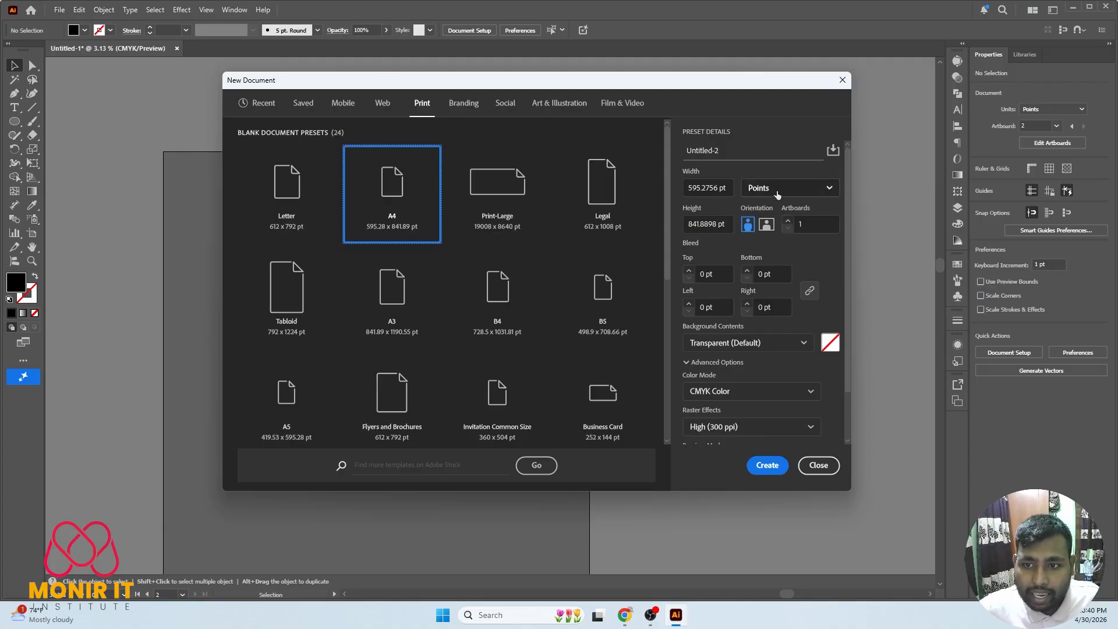
{"action": "left_click", "coordinate": [777, 191]}
{"action": "left_click", "coordinate": [760, 382]}
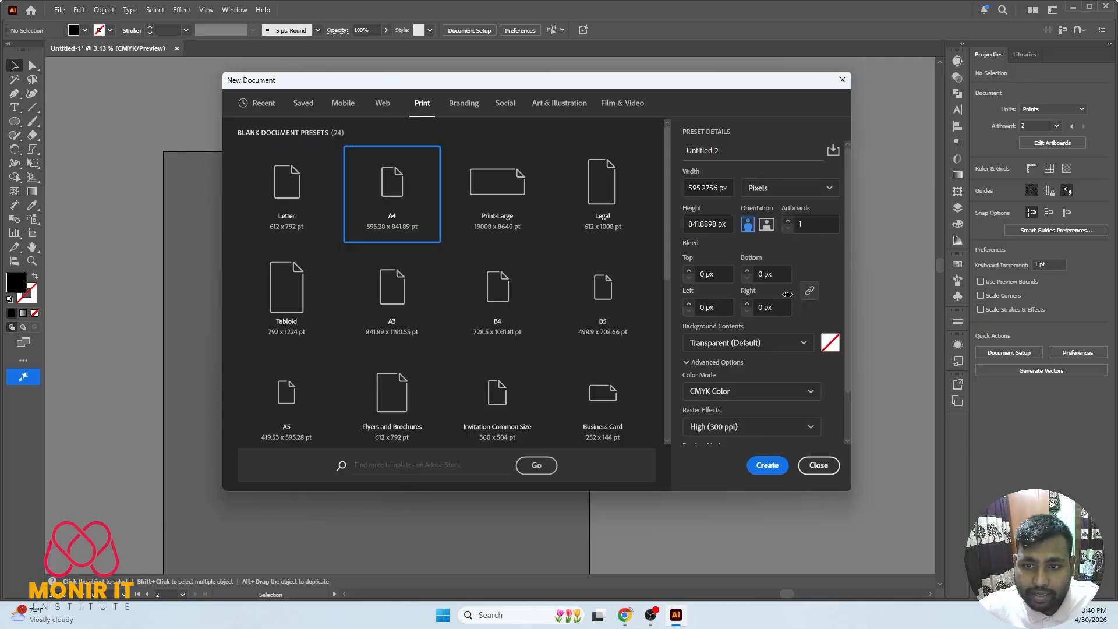
{"action": "left_click", "coordinate": [718, 389]}
{"action": "left_click", "coordinate": [757, 411]}
{"action": "left_click", "coordinate": [799, 339]}
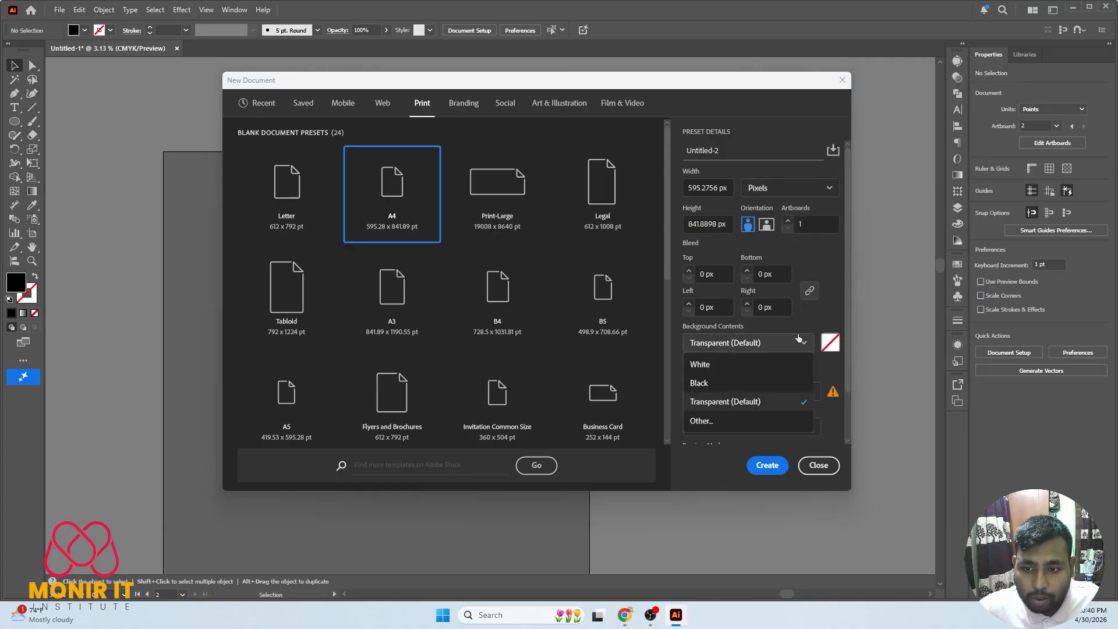
{"action": "left_click", "coordinate": [716, 367]}
{"action": "left_click", "coordinate": [767, 464]}
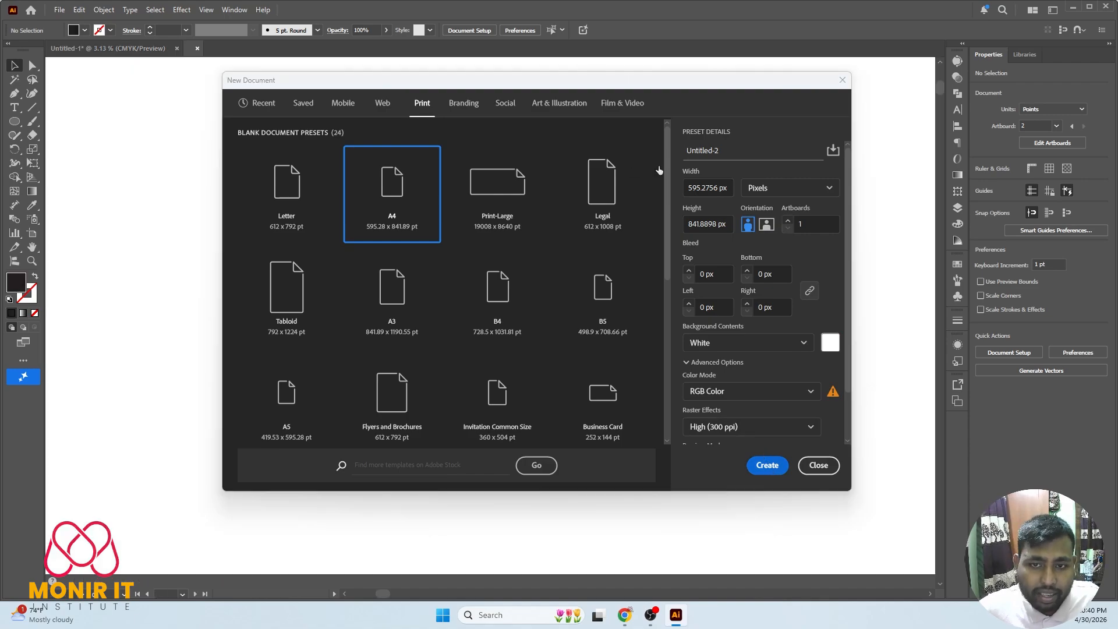
- Change the new document's A4 artboard to landscape orientation
{"action": "scroll", "coordinate": [481, 223], "scroll_direction": "down", "scroll_amount": 2}
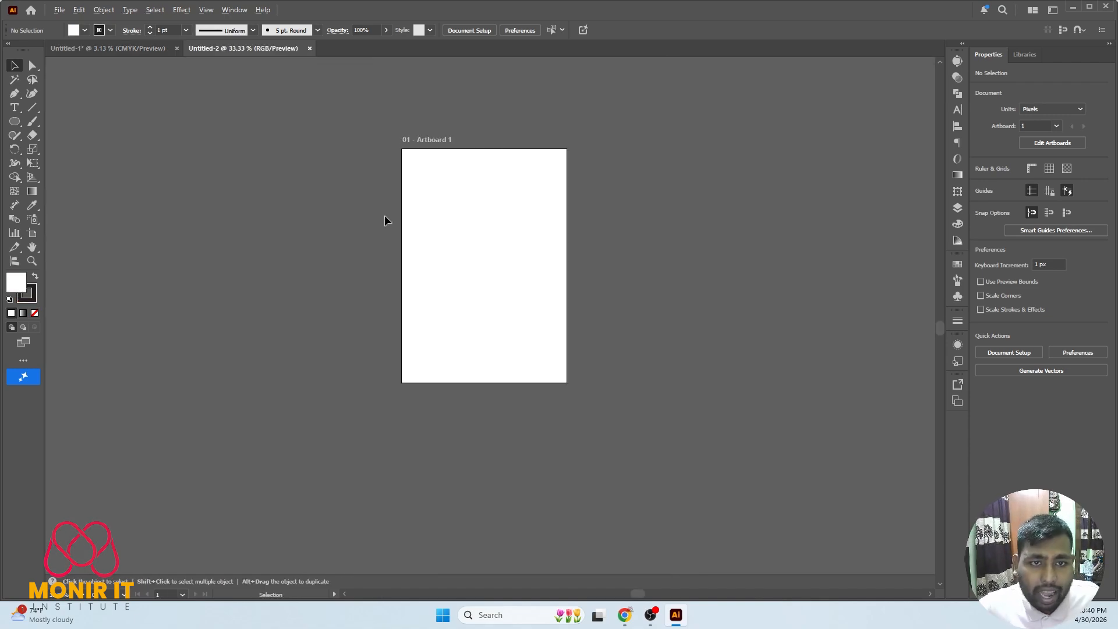
{"action": "scroll", "coordinate": [496, 244], "scroll_direction": "up", "scroll_amount": 1}
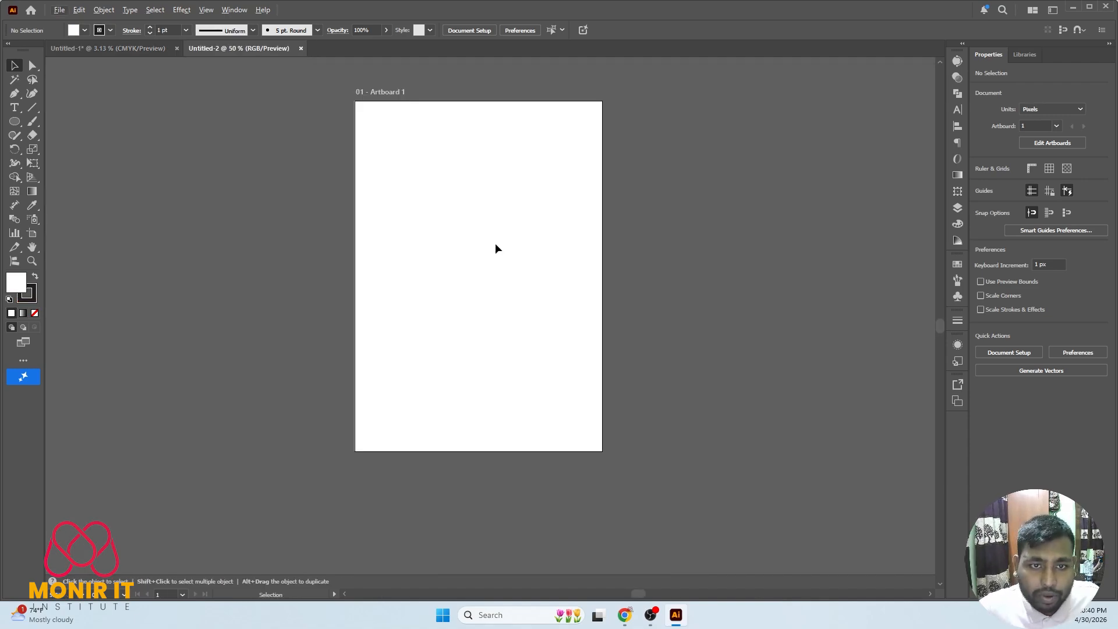
{"action": "left_click", "coordinate": [32, 233]}
{"action": "left_click", "coordinate": [1093, 190]}
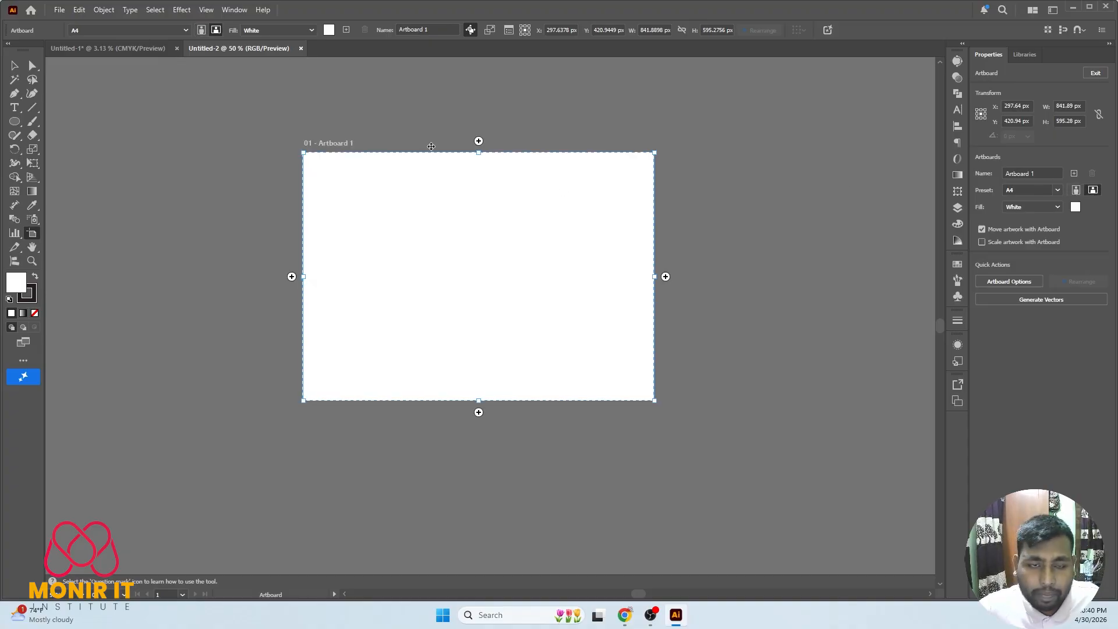
{"action": "left_click", "coordinate": [14, 66]}
{"action": "scroll", "coordinate": [410, 168], "scroll_direction": "down", "scroll_amount": 2}
{"action": "scroll", "coordinate": [409, 167], "scroll_direction": "up", "scroll_amount": 2}
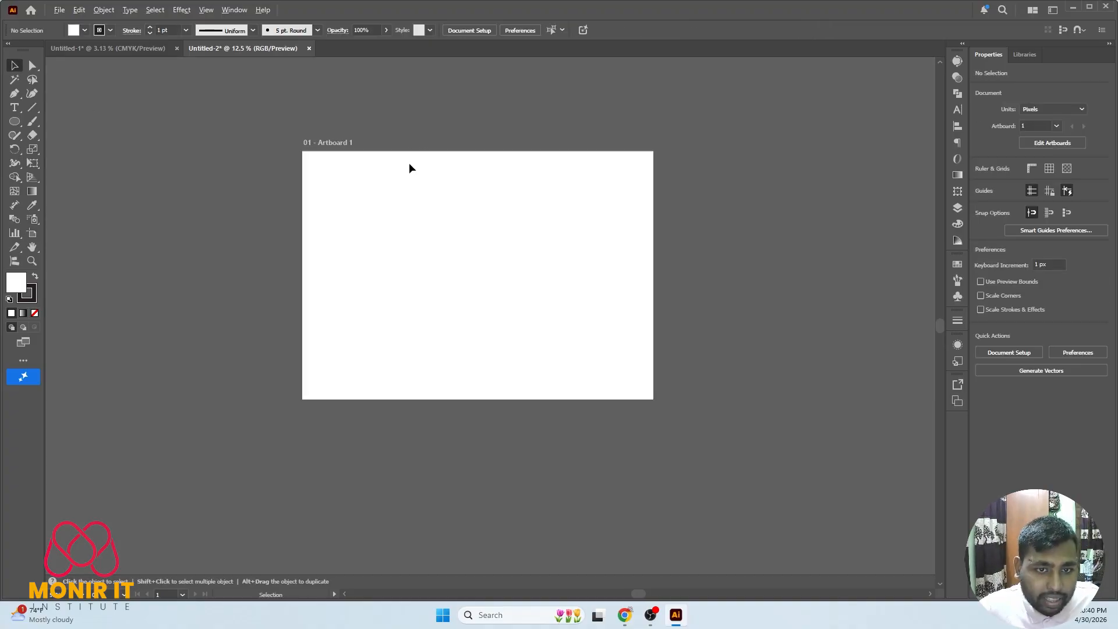
{"action": "scroll", "coordinate": [484, 198], "scroll_direction": "down", "scroll_amount": 1}
{"action": "scroll", "coordinate": [609, 163], "scroll_direction": "up", "scroll_amount": 1}
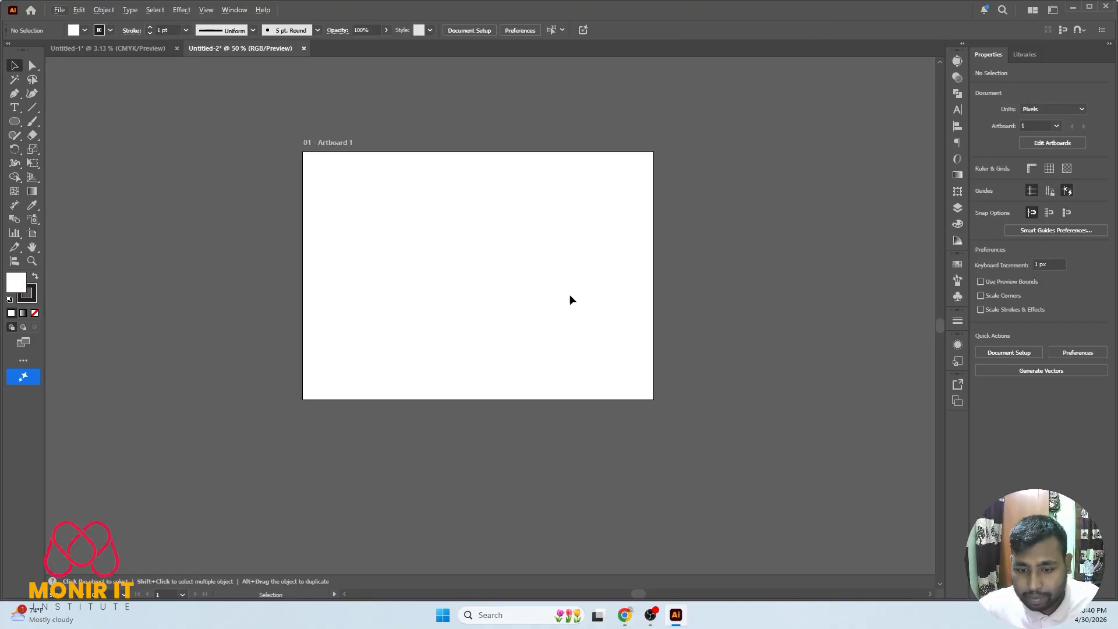
- Open 111.psd from the T-Shirt & Jersy Mokups folder in Adobe Illustrator 2026, with its layers converted to objects
{"action": "left_click", "coordinate": [443, 615]}
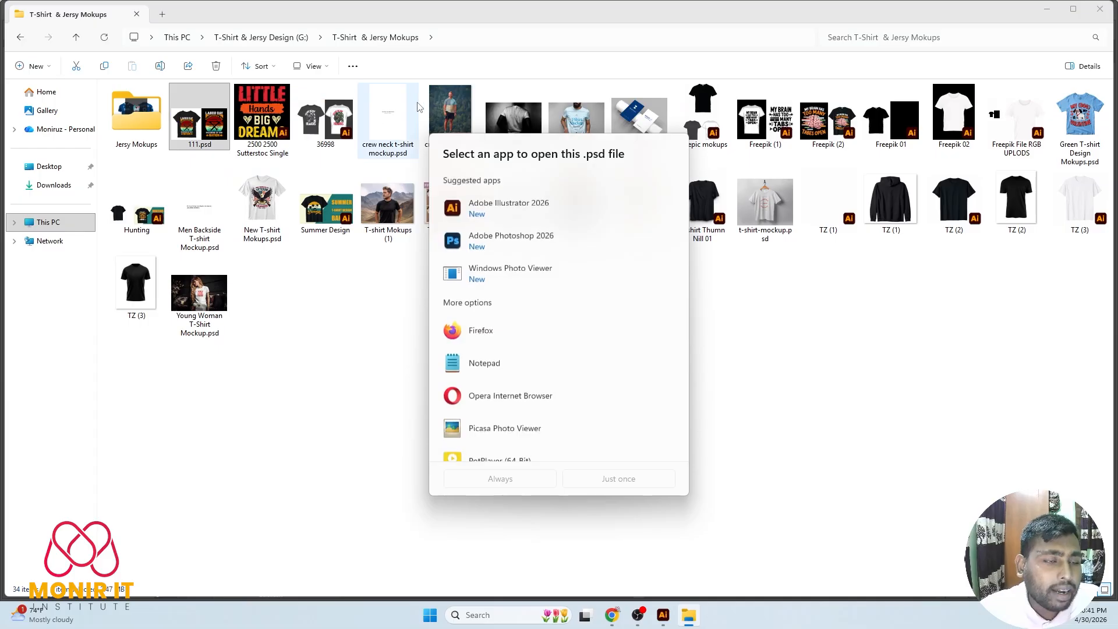
{"action": "left_click", "coordinate": [508, 208]}
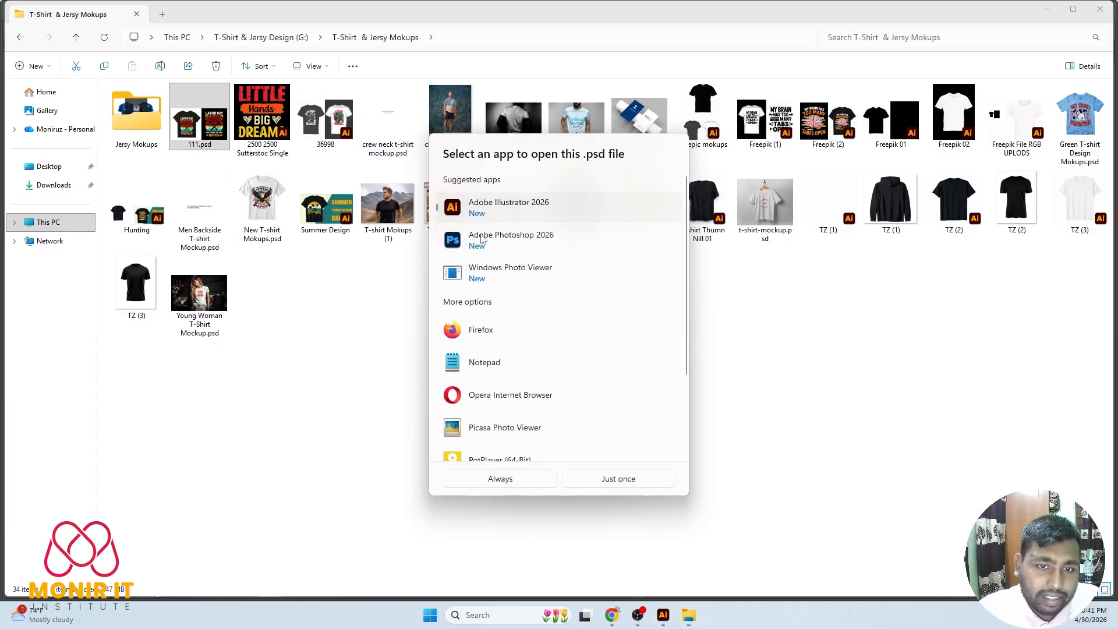
{"action": "left_click", "coordinate": [500, 479]}
{"action": "left_click", "coordinate": [572, 437]}
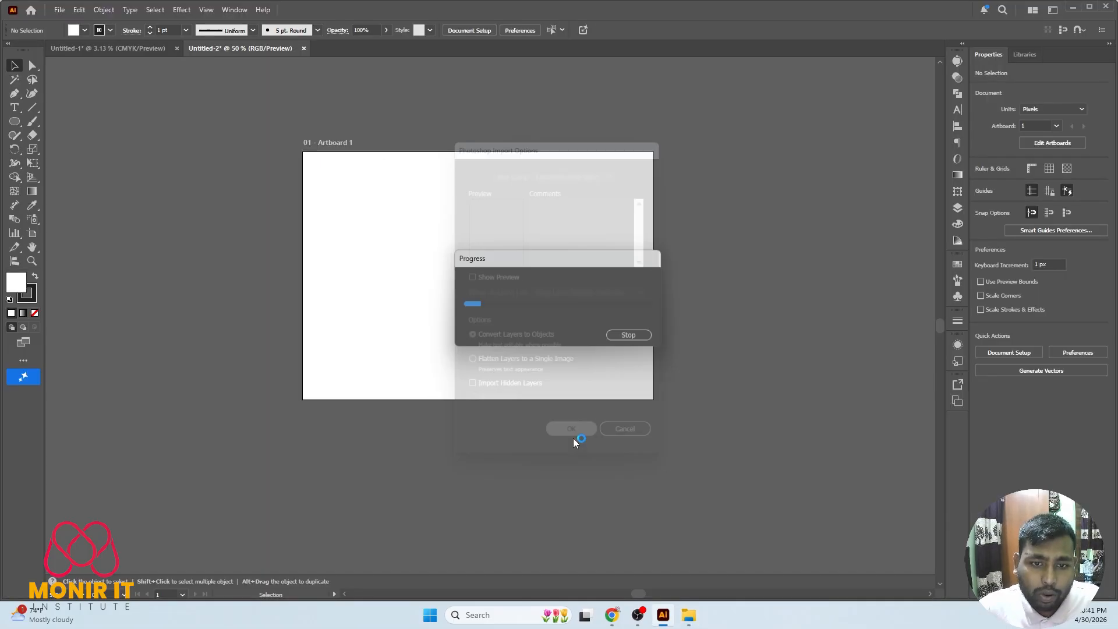
- Move the small Labor Day print off the black T-shirt onto the empty canvas beside the artboard
{"action": "scroll", "coordinate": [445, 301], "scroll_direction": "up", "scroll_amount": 4}
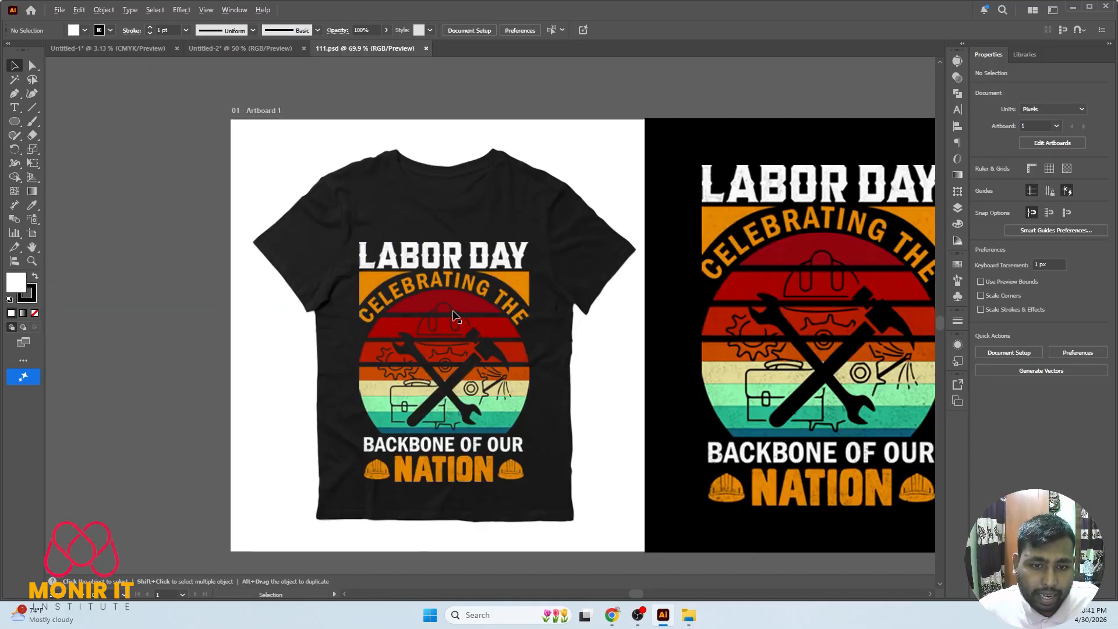
{"action": "scroll", "coordinate": [446, 301], "scroll_direction": "down", "scroll_amount": 4}
{"action": "left_click_drag", "start_coordinate": [446, 301], "coordinate": [322, 222]}
{"action": "scroll", "coordinate": [269, 251], "scroll_direction": "up", "scroll_amount": 6}
{"action": "scroll", "coordinate": [269, 250], "scroll_direction": "down", "scroll_amount": 4}
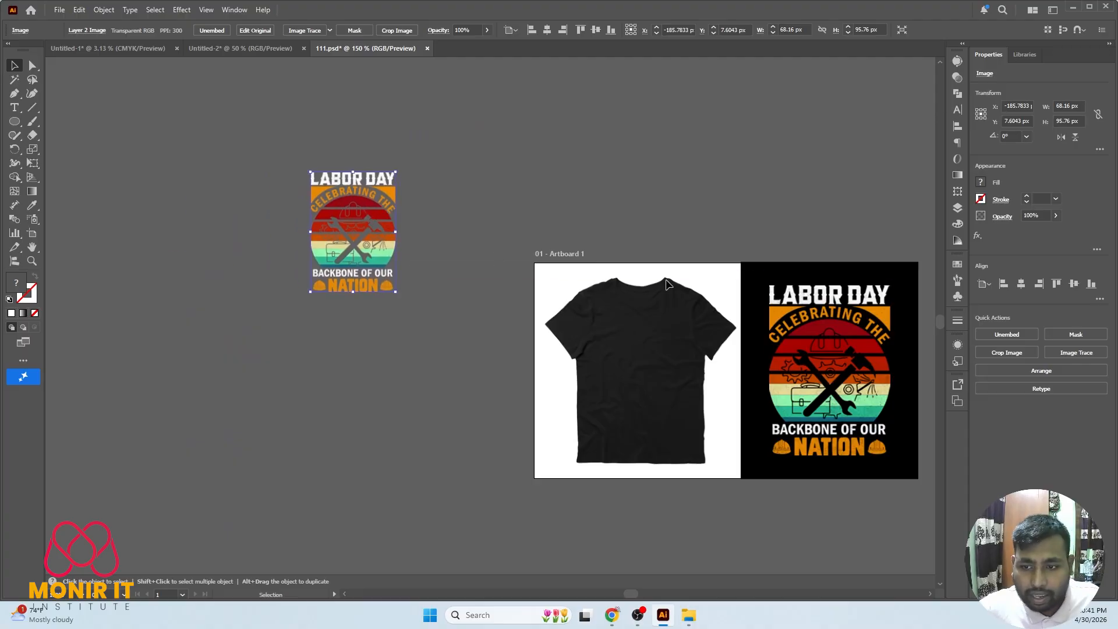
- Bring the large Labor Day design from 111.psd into the Untitled-2 document
{"action": "left_click_drag", "start_coordinate": [824, 355], "coordinate": [364, 207]}
{"action": "left_click_drag", "start_coordinate": [251, 53], "coordinate": [615, 274]}
{"action": "scroll", "coordinate": [413, 252], "scroll_direction": "up", "scroll_amount": 2}
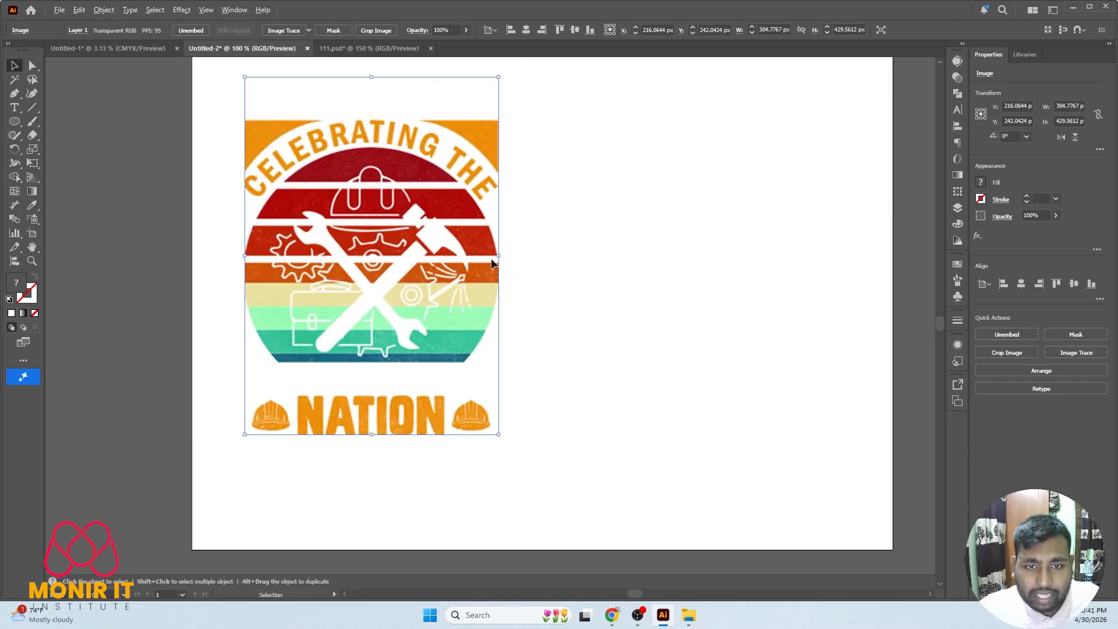
- Center the Labor Day design horizontally and vertically on the artboard
{"action": "scroll", "coordinate": [473, 256], "scroll_direction": "down", "scroll_amount": 3}
{"action": "left_click", "coordinate": [576, 244]}
{"action": "left_click_drag", "start_coordinate": [465, 252], "coordinate": [505, 258]}
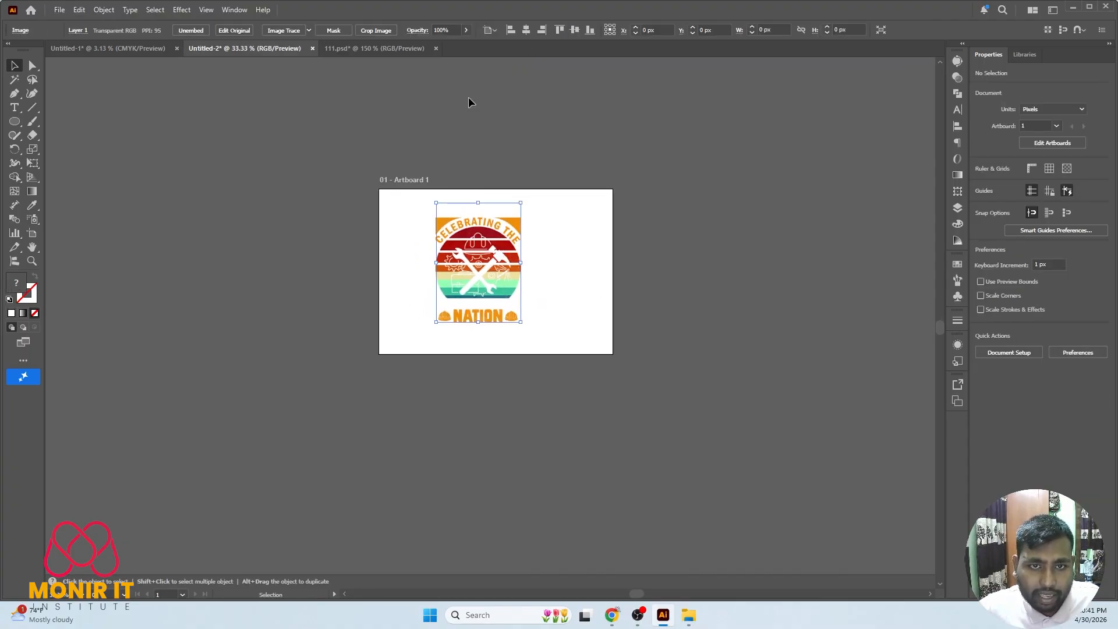
{"action": "left_click", "coordinate": [526, 29]}
{"action": "left_click", "coordinate": [575, 30]}
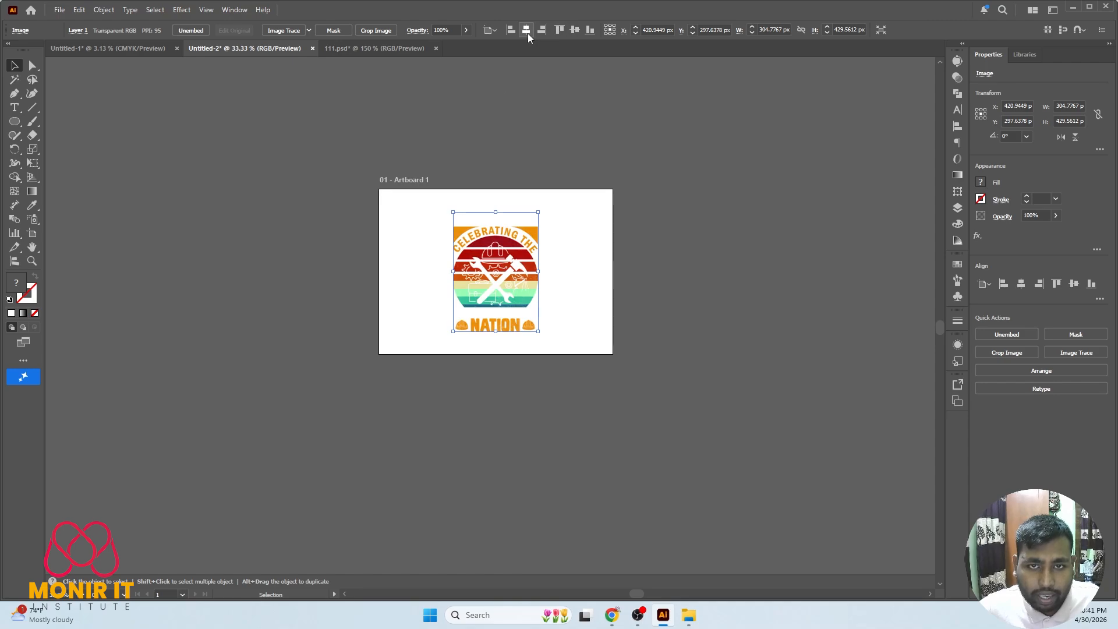
- Enlarge the Labor Day design proportionally about its center to about 367 × 517 px
{"action": "left_click", "coordinate": [477, 207]}
{"action": "left_click", "coordinate": [484, 233]}
{"action": "scroll", "coordinate": [484, 233], "scroll_direction": "up", "scroll_amount": 3}
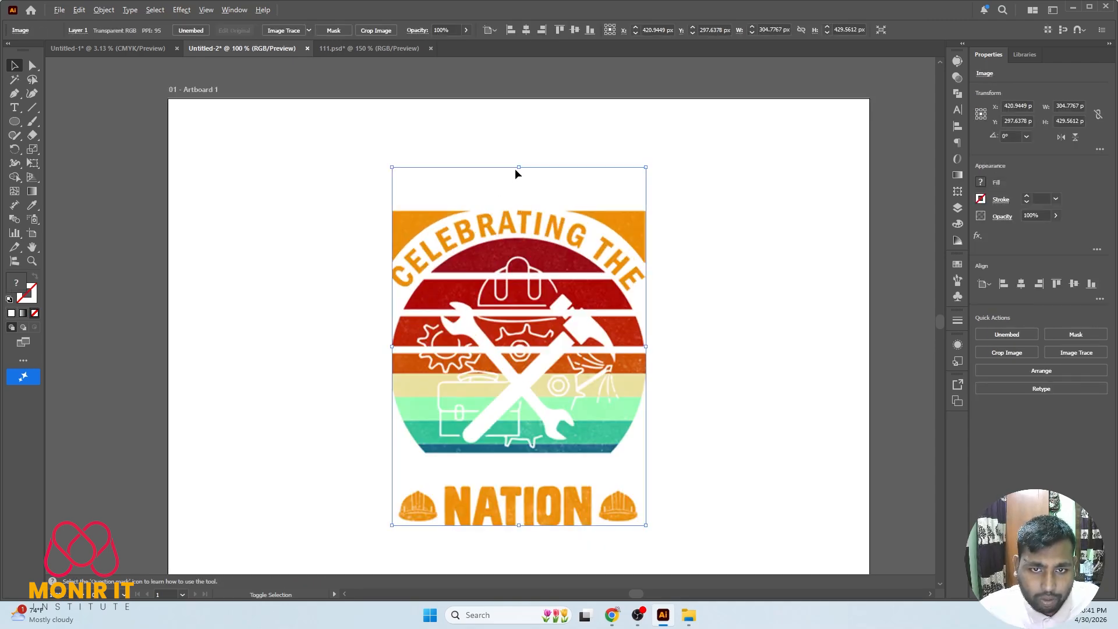
{"action": "left_click_drag", "start_coordinate": [519, 167], "coordinate": [540, 132]}
{"action": "scroll", "coordinate": [470, 227], "scroll_direction": "down", "scroll_amount": 3}
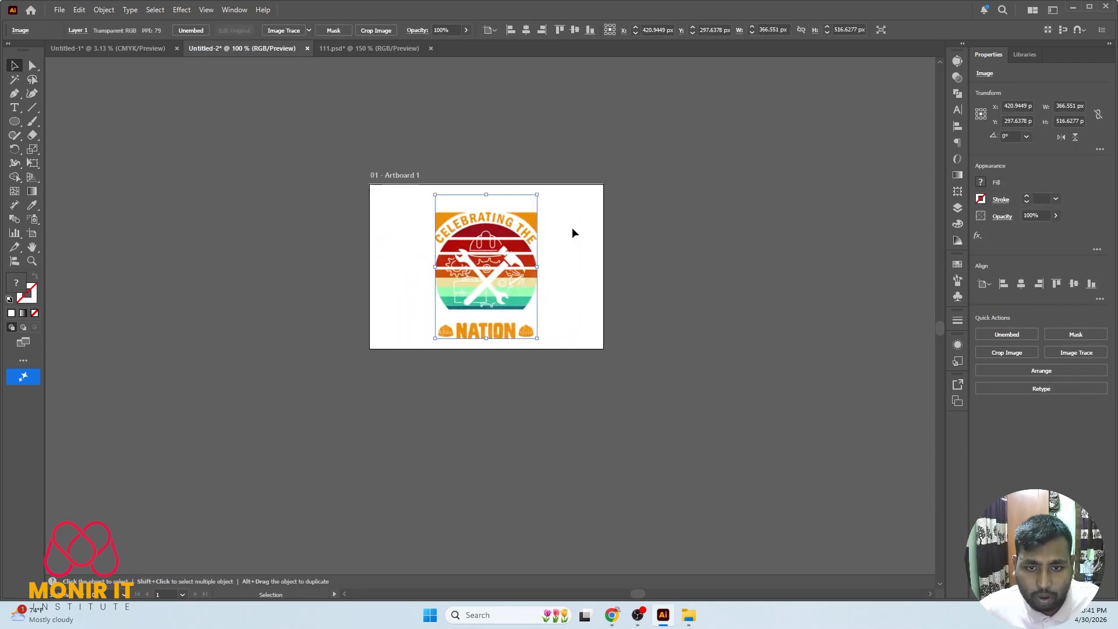
{"action": "left_click", "coordinate": [571, 232]}
{"action": "left_click", "coordinate": [494, 270]}
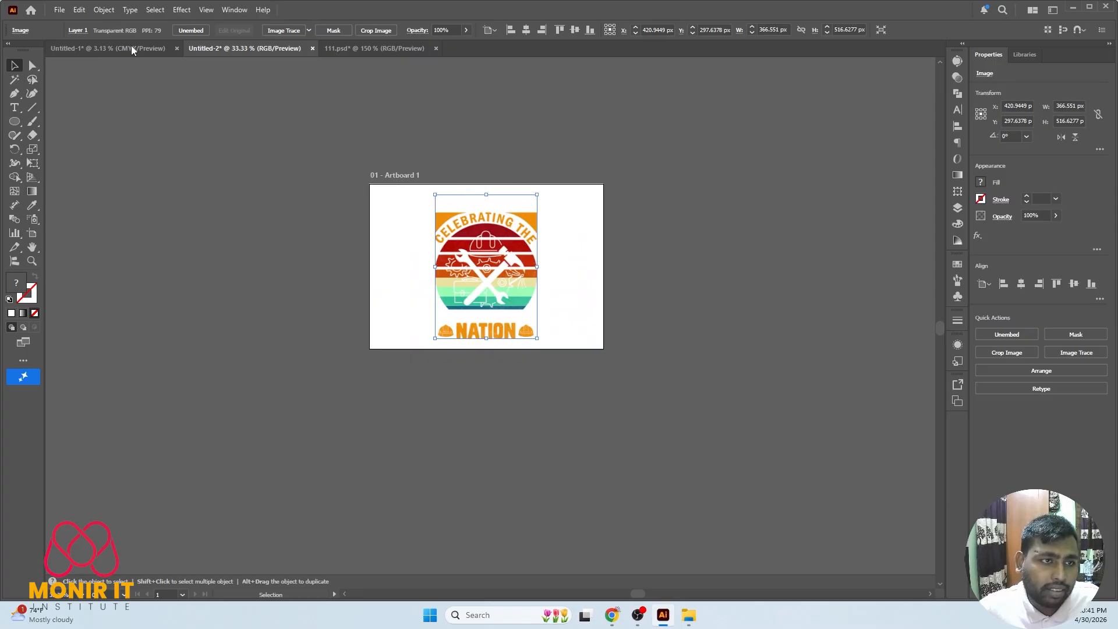
{"action": "left_click", "coordinate": [556, 179]}
{"action": "left_click_drag", "start_coordinate": [505, 260], "coordinate": [367, 283]}
{"action": "left_click", "coordinate": [522, 262]}
{"action": "scroll", "coordinate": [455, 213], "scroll_direction": "up", "scroll_amount": 3}
{"action": "scroll", "coordinate": [497, 280], "scroll_direction": "down", "scroll_amount": 4}
{"action": "key", "text": "ctrl+z"}
- Move the Labor Day design straight left, off the artboard
{"action": "left_click_drag", "start_coordinate": [504, 293], "coordinate": [354, 293]}
{"action": "scroll", "coordinate": [482, 292], "scroll_direction": "up", "scroll_amount": 2}
- Draw a full-height rectangle about 446 × 595 px and align it to the artboard's left edge
{"action": "key", "text": "m"}
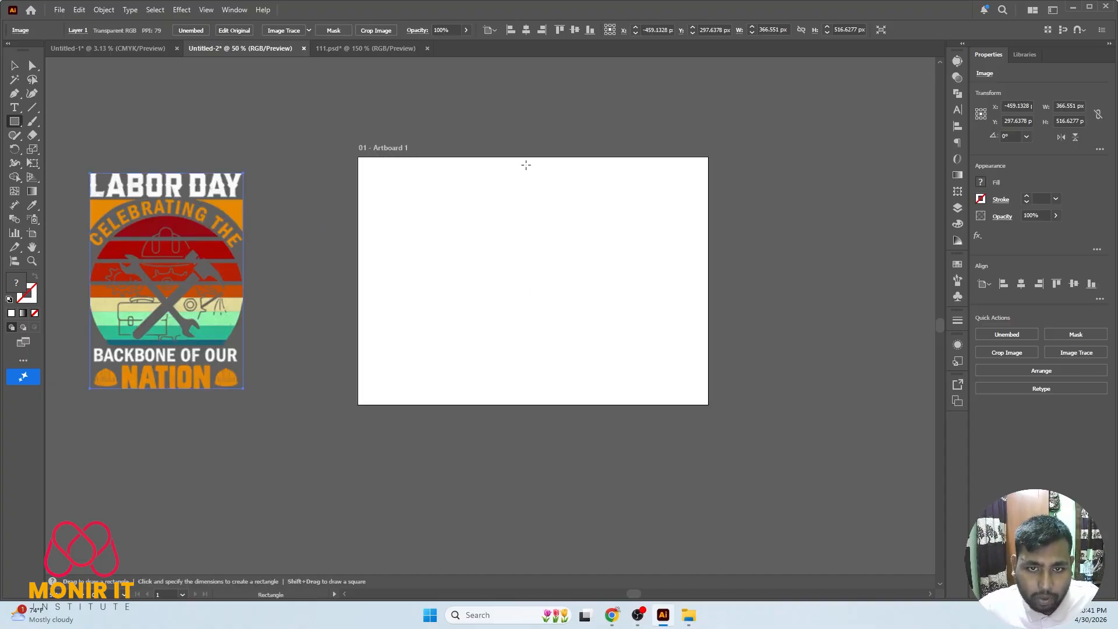
{"action": "left_click_drag", "start_coordinate": [524, 163], "coordinate": [707, 400]}
{"action": "key", "text": "v"}
{"action": "left_click", "coordinate": [497, 30]}
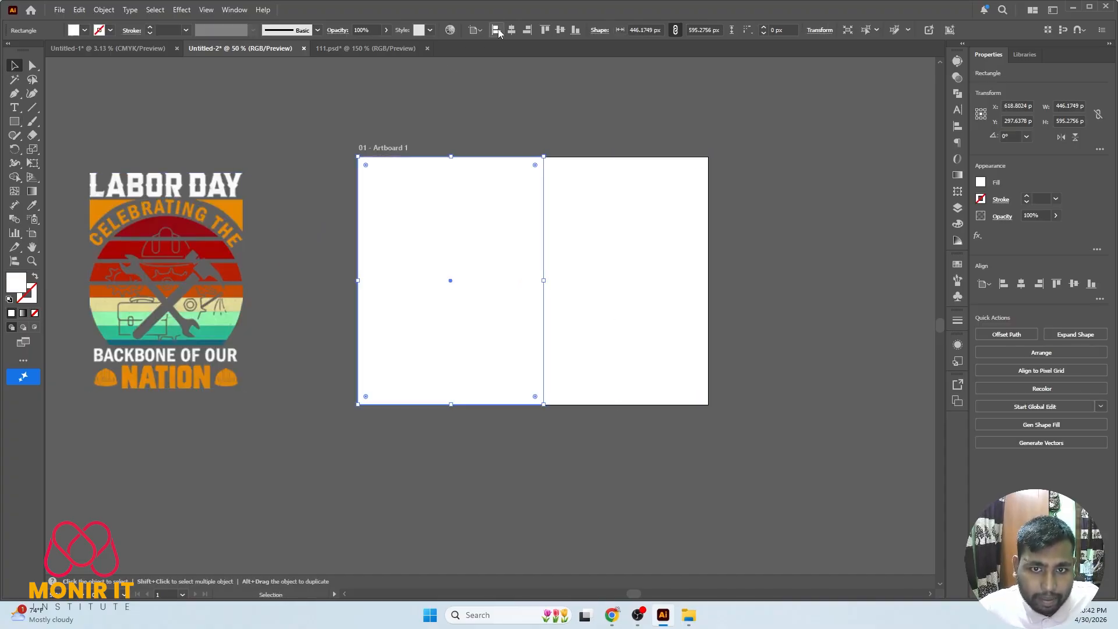
{"action": "left_click", "coordinate": [507, 113]}
- Fill the rectangle with black 000000 and narrow it to about 421 px so it covers the artboard's left half
{"action": "left_click", "coordinate": [419, 243]}
{"action": "double_click", "coordinate": [15, 285]}
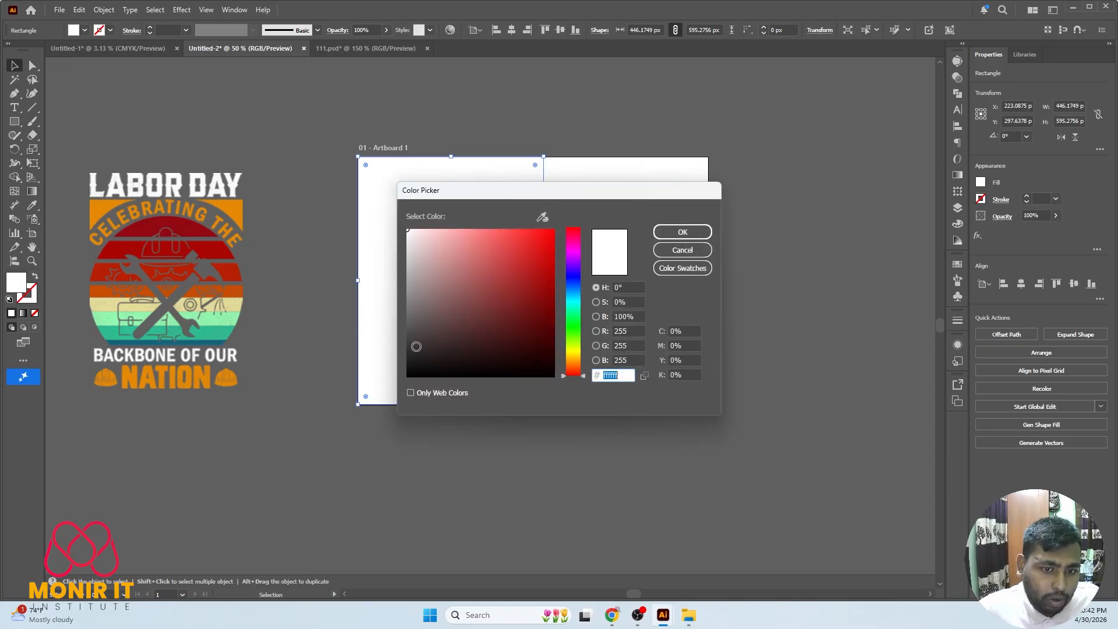
{"action": "type", "text": "000000"}
{"action": "left_click", "coordinate": [676, 234]}
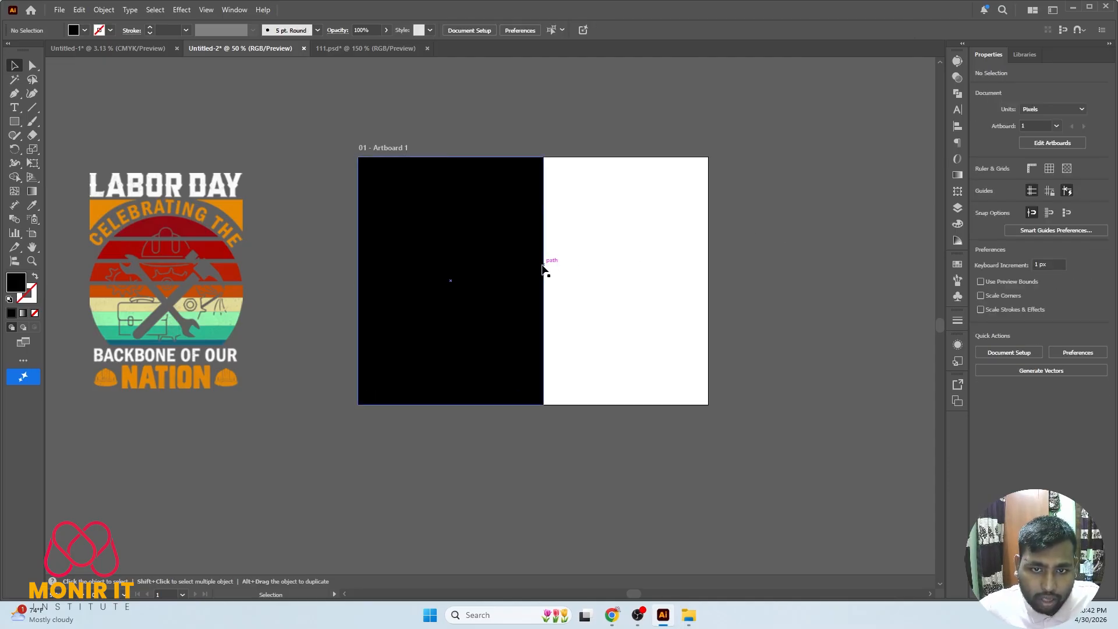
{"action": "left_click_drag", "start_coordinate": [546, 285], "coordinate": [533, 285]}
{"action": "left_click", "coordinate": [441, 145]}
- Move the Labor Day design onto the black rectangle and send the rectangle behind it
{"action": "left_click_drag", "start_coordinate": [201, 263], "coordinate": [469, 262]}
{"action": "left_click", "coordinate": [584, 100]}
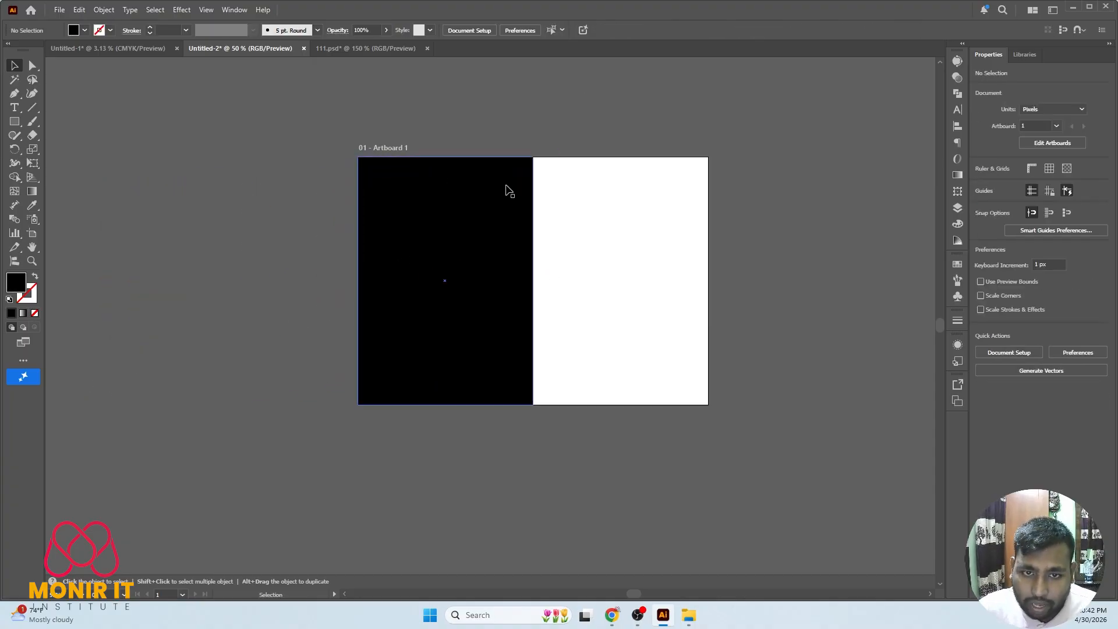
{"action": "left_click", "coordinate": [506, 187]}
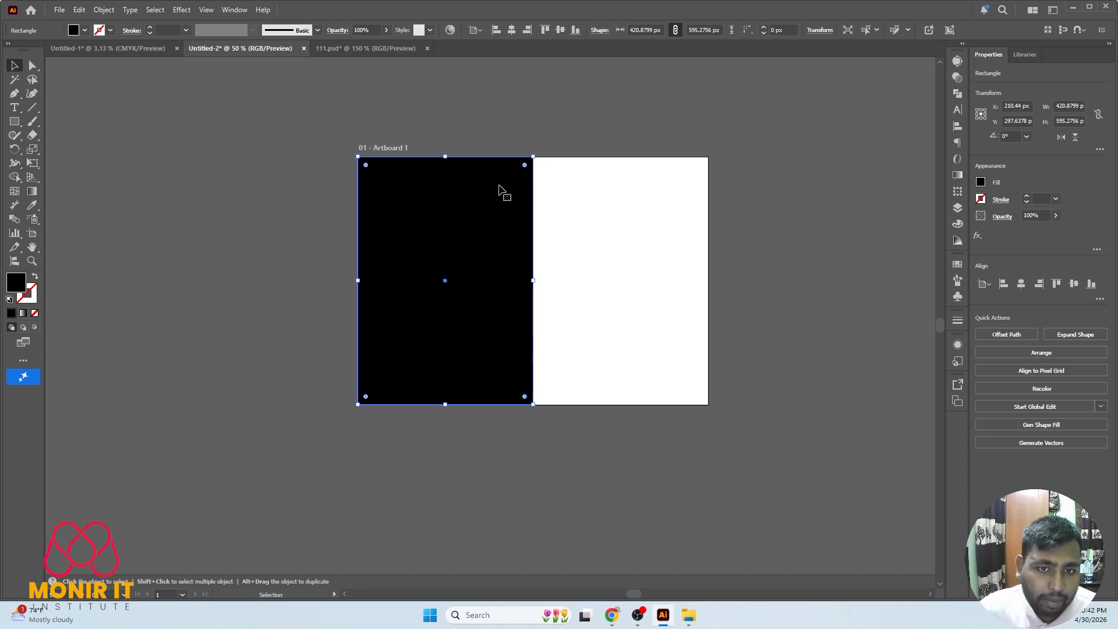
{"action": "right_click", "coordinate": [495, 178]}
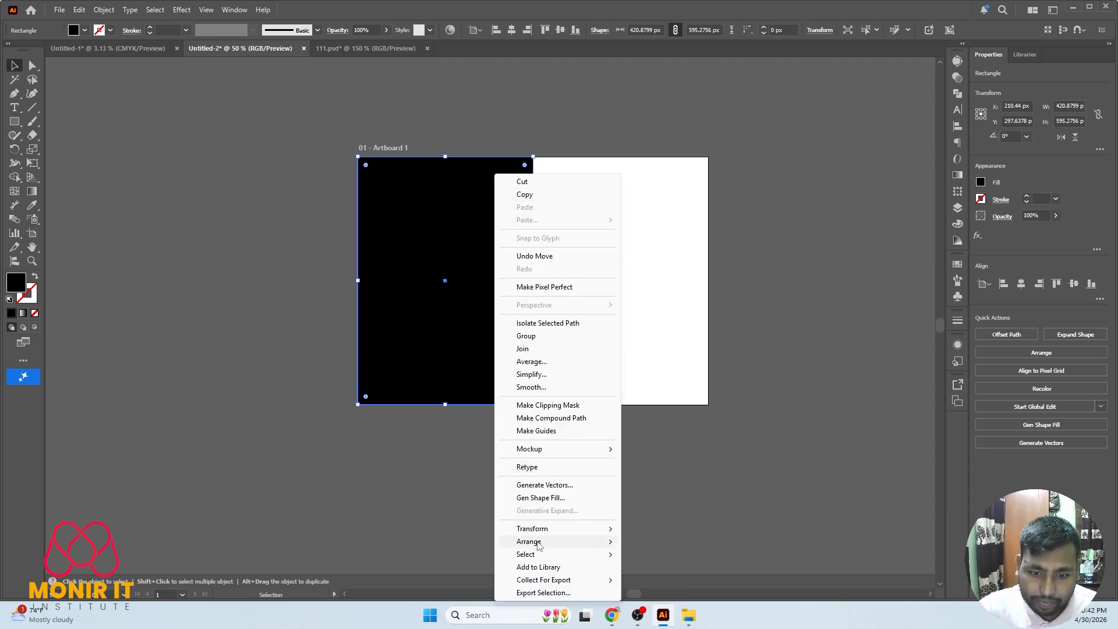
{"action": "mouse_move", "coordinate": [539, 546]}
{"action": "left_click", "coordinate": [647, 579]}
{"action": "left_click", "coordinate": [499, 474]}
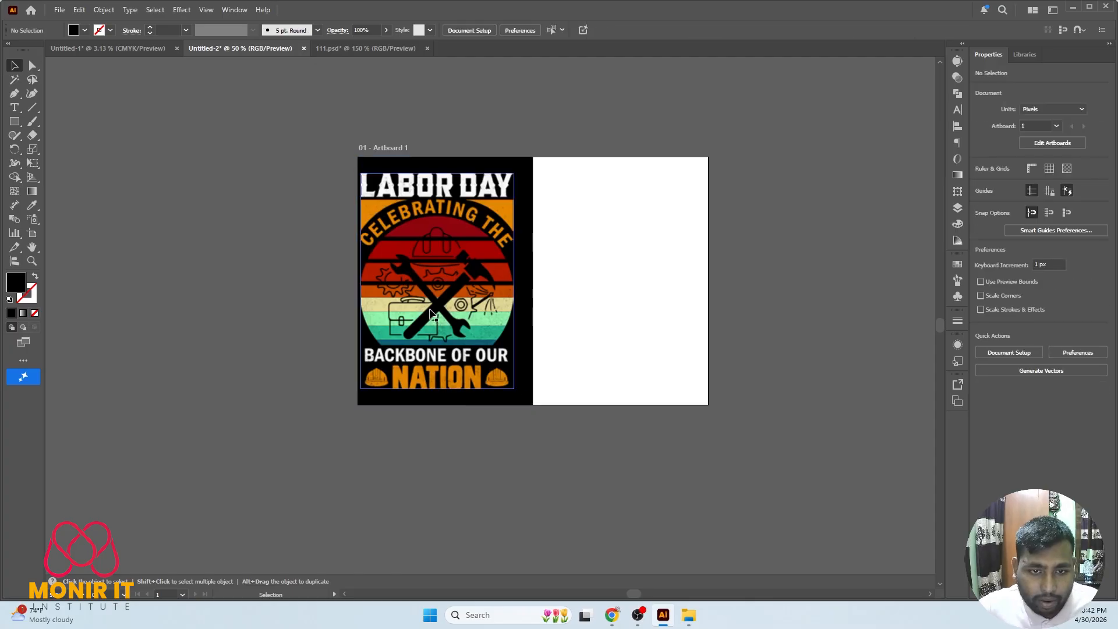
- Scale the Labor Day design down to about 270 × 380 px and center it horizontally on the black rectangle
{"action": "left_click", "coordinate": [430, 314]}
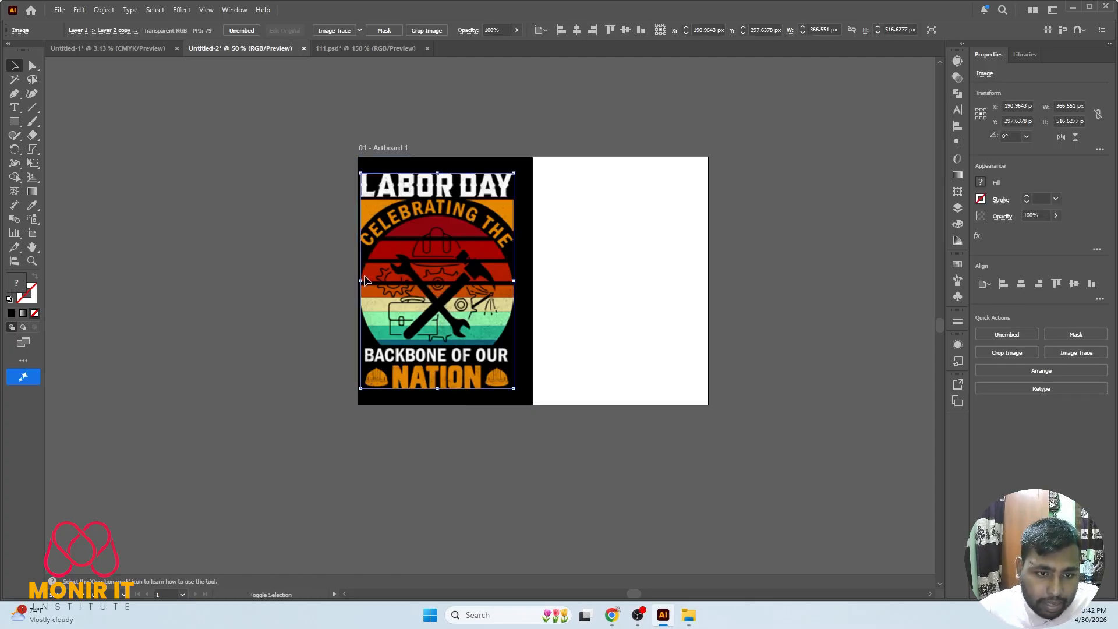
{"action": "left_click_drag", "start_coordinate": [363, 280], "coordinate": [381, 281]}
{"action": "left_click", "coordinate": [449, 170], "text": "shift"}
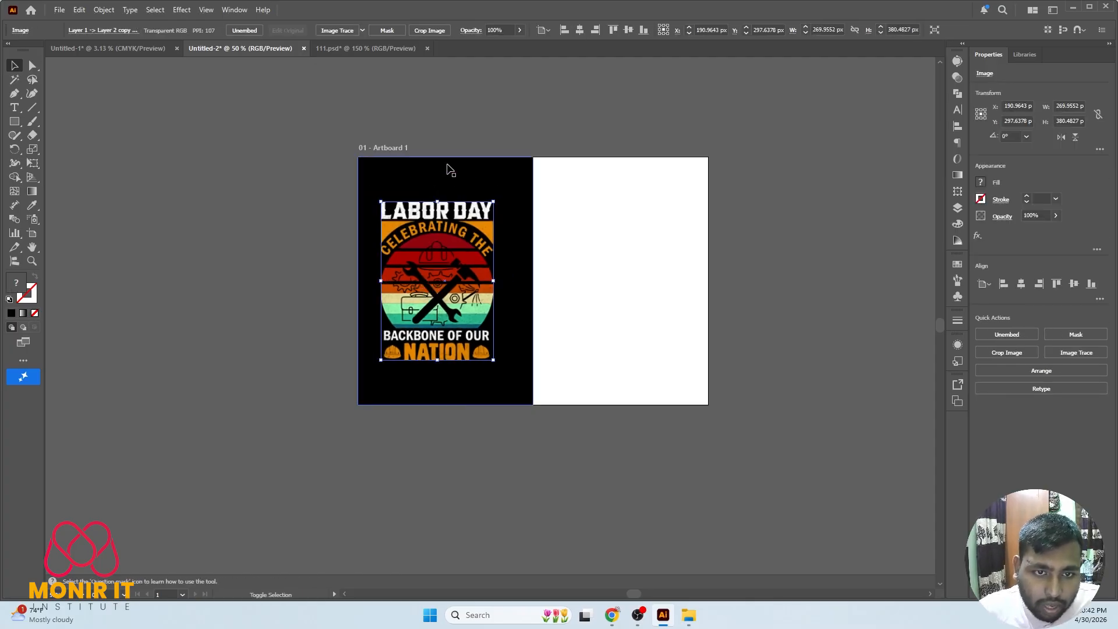
{"action": "left_click", "coordinate": [419, 176]}
{"action": "left_click", "coordinate": [210, 30]}
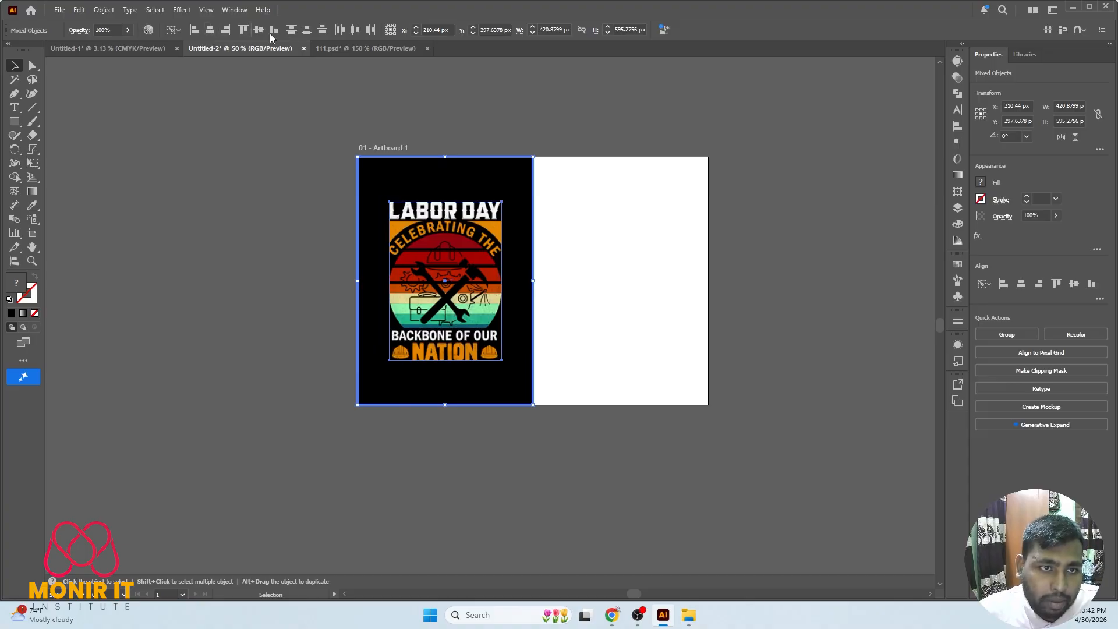
{"action": "left_click", "coordinate": [364, 93]}
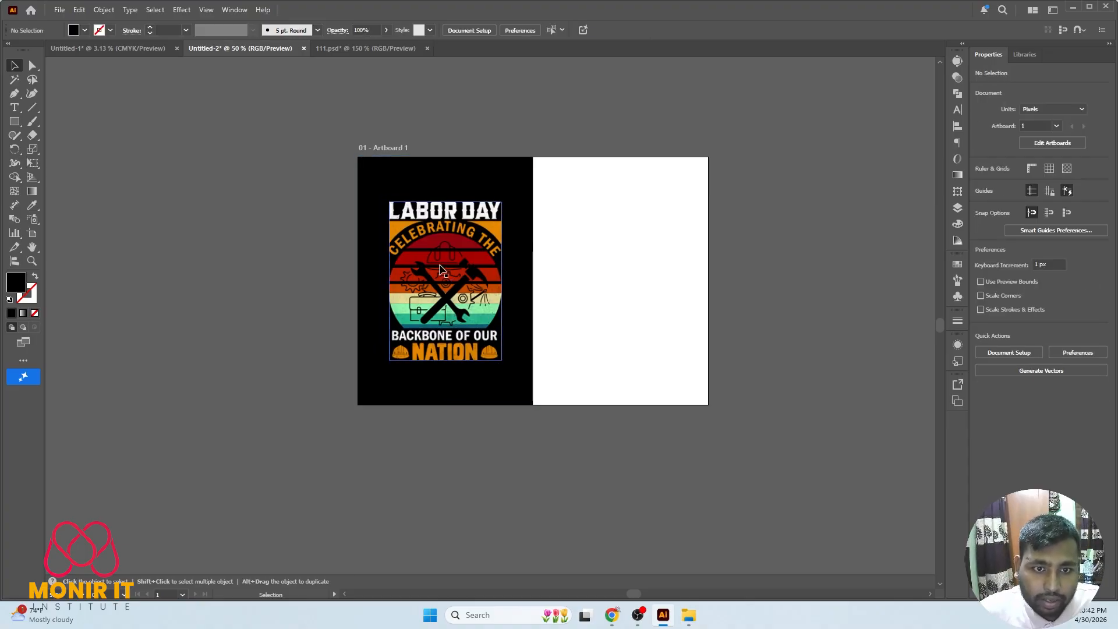
- Enlarge the Labor Day design on the black panel to about 327 × 461 px
{"action": "left_click", "coordinate": [449, 209]}
{"action": "left_click_drag", "start_coordinate": [445, 201], "coordinate": [455, 184]}
{"action": "left_click", "coordinate": [559, 124]}
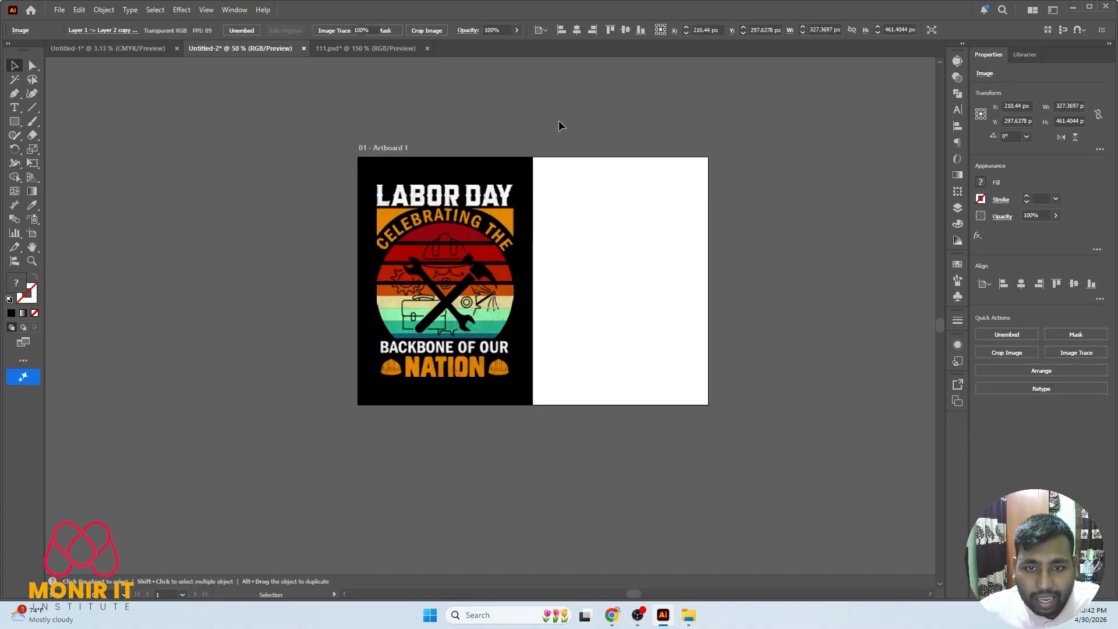
{"action": "scroll", "coordinate": [676, 221], "scroll_direction": "up", "scroll_amount": 2}
{"action": "scroll", "coordinate": [664, 226], "scroll_direction": "down", "scroll_amount": 2}
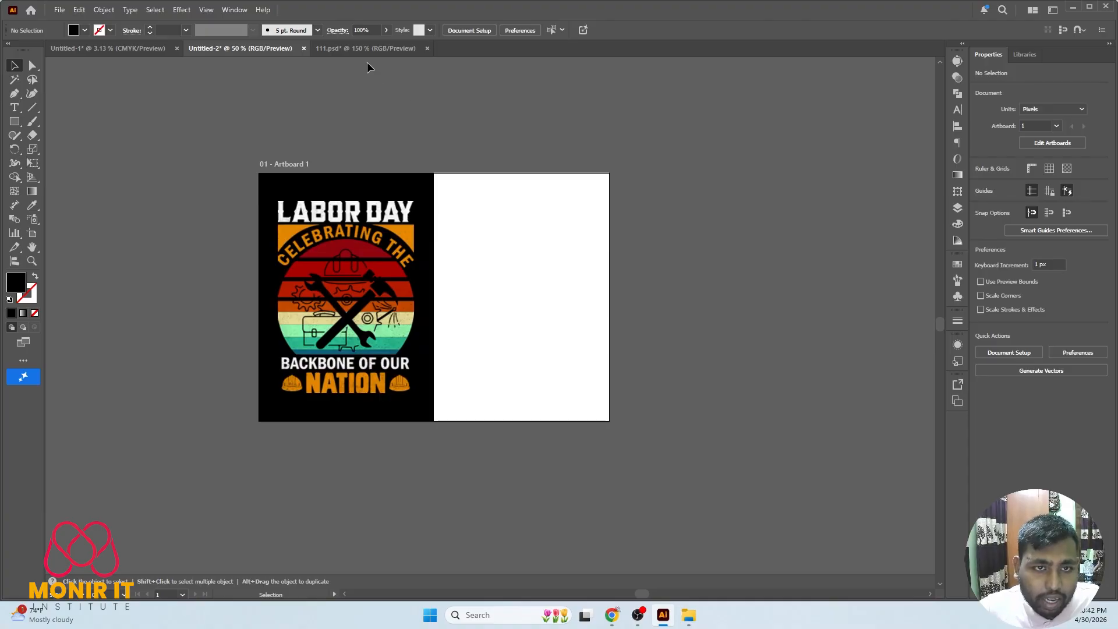
- Bring the black T-shirt mockup from 111.psd into the presentation and place it on the white half
{"action": "left_click", "coordinate": [376, 48]}
{"action": "scroll", "coordinate": [636, 250], "scroll_direction": "down", "scroll_amount": 2}
{"action": "scroll", "coordinate": [661, 305], "scroll_direction": "up", "scroll_amount": 3}
{"action": "left_click_drag", "start_coordinate": [584, 242], "coordinate": [603, 300]}
{"action": "scroll", "coordinate": [657, 260], "scroll_direction": "down", "scroll_amount": 1}
{"action": "scroll", "coordinate": [610, 260], "scroll_direction": "up", "scroll_amount": 1}
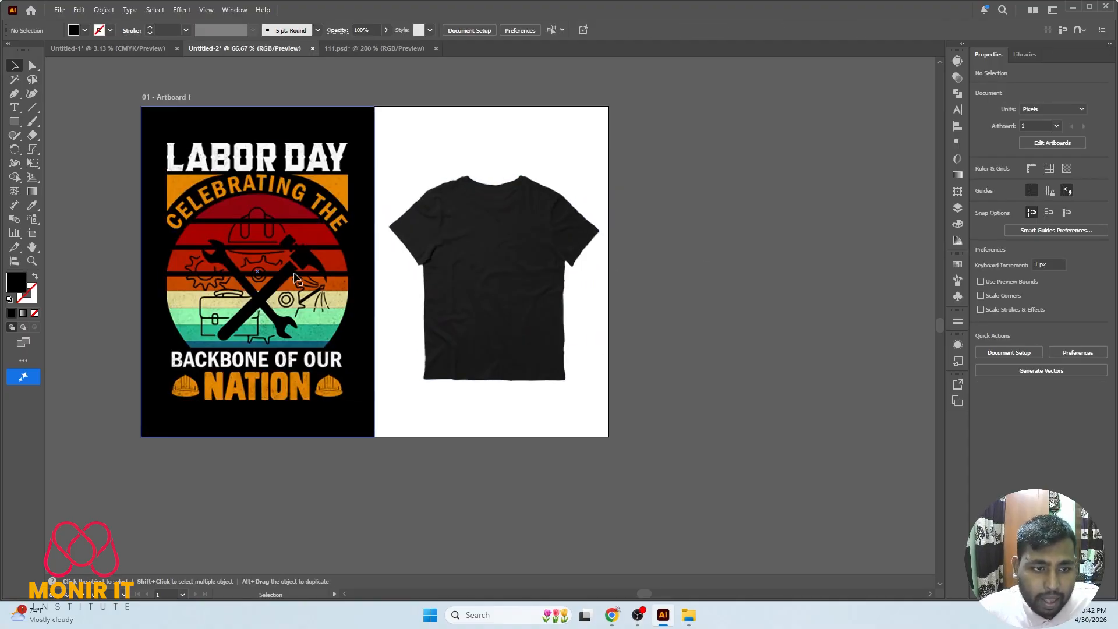
- Duplicate the Labor Day design onto the T-shirt mockup and bring the copy to the front
{"action": "left_click", "coordinate": [282, 249]}
{"action": "right_click", "coordinate": [282, 249]}
{"action": "left_click", "coordinate": [199, 306]}
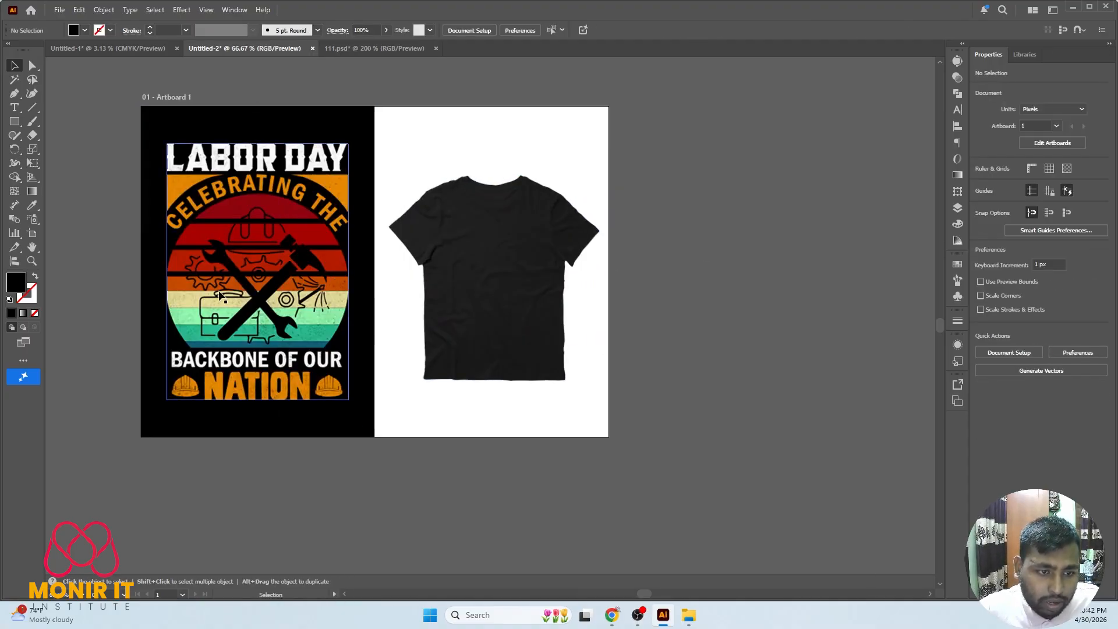
{"action": "left_click_drag", "start_coordinate": [200, 306], "coordinate": [444, 306]}
{"action": "right_click", "coordinate": [425, 184]}
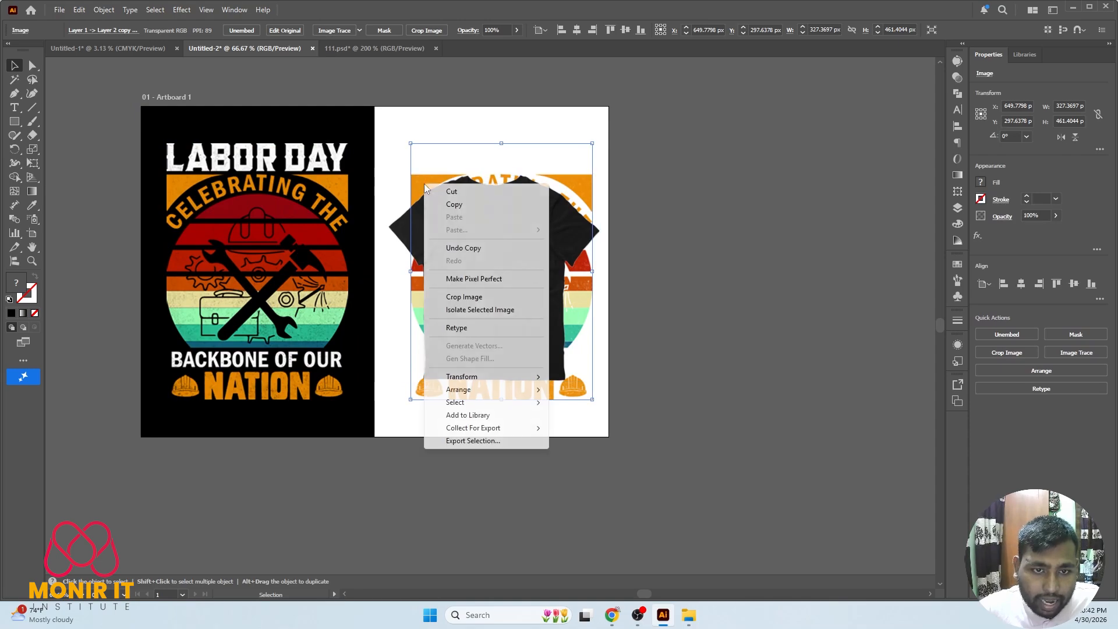
{"action": "left_click", "coordinate": [588, 387]}
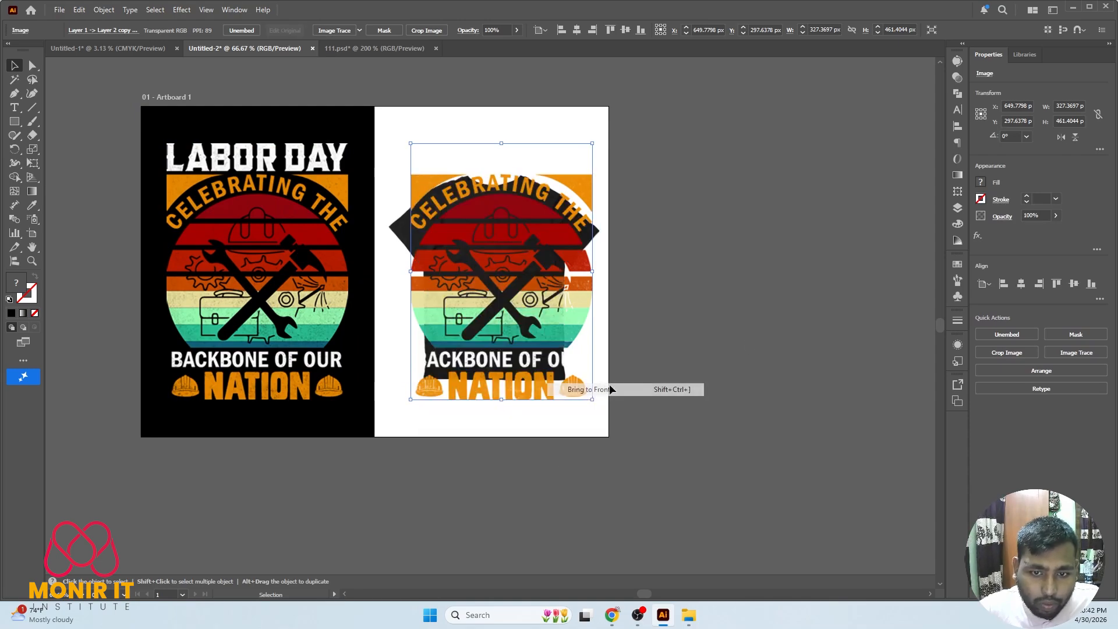
- Scale the copied Labor Day design down to fit the T-shirt and position it on the shirt's front
{"action": "key", "text": "ctrl+shift+a"}
{"action": "left_click", "coordinate": [595, 231]}
{"action": "left_click_drag", "start_coordinate": [498, 176], "coordinate": [500, 219]}
{"action": "left_click", "coordinate": [629, 209]}
{"action": "left_click", "coordinate": [492, 150]}
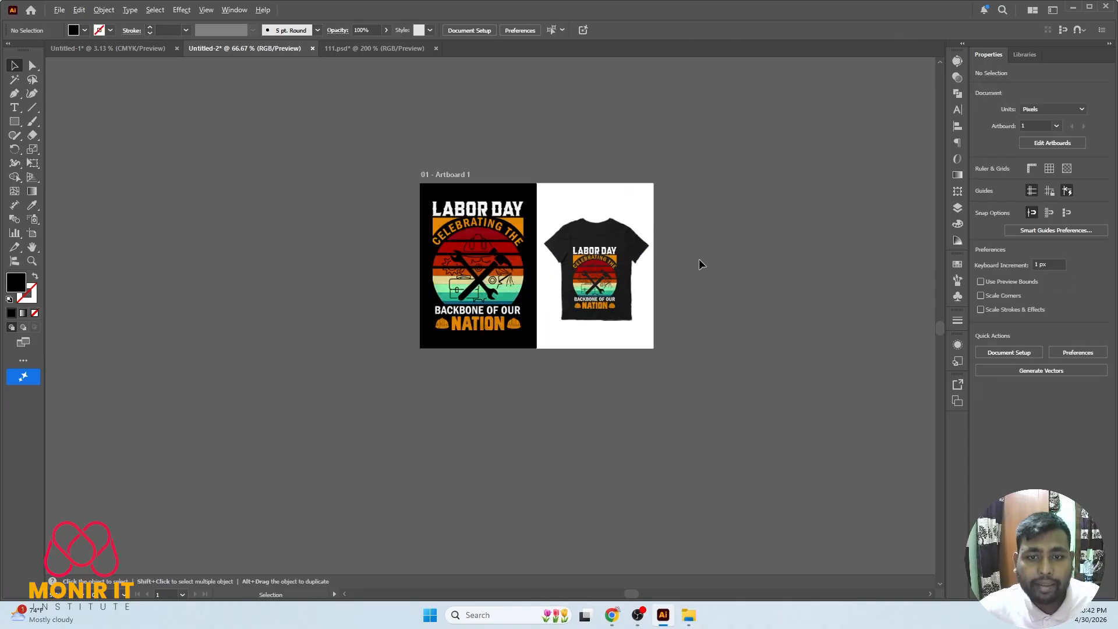
- Inspect the layout of the design panel and the printed T-shirt mockup at several magnifications
{"action": "scroll", "coordinate": [724, 237], "scroll_direction": "down", "scroll_amount": 1}
{"action": "scroll", "coordinate": [776, 209], "scroll_direction": "up", "scroll_amount": 2}
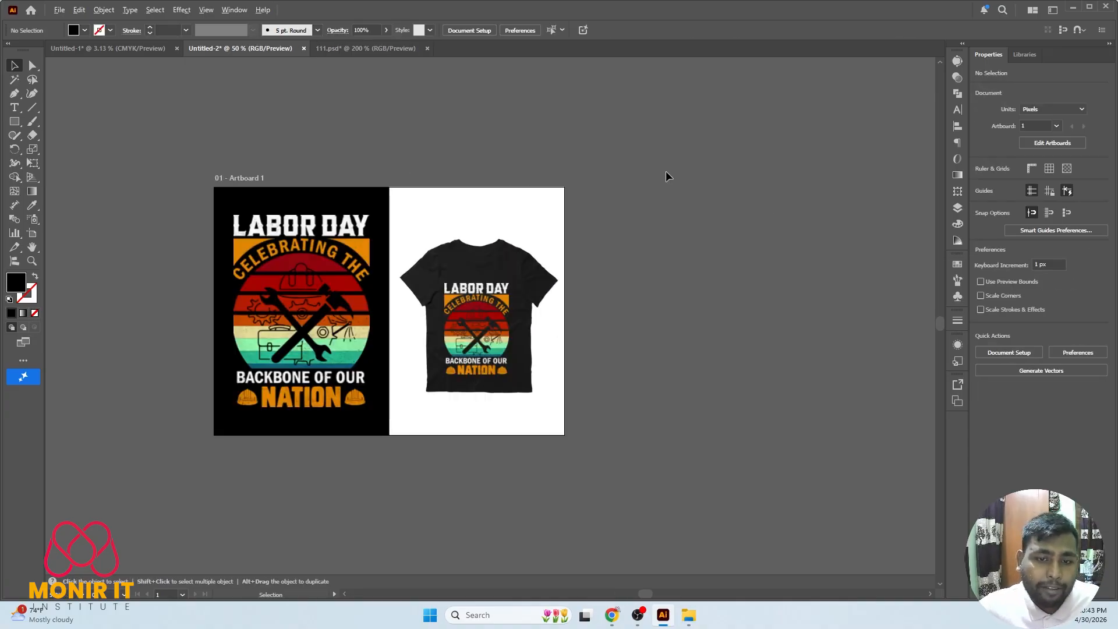
{"action": "scroll", "coordinate": [667, 172], "scroll_direction": "down", "scroll_amount": 1}
{"action": "scroll", "coordinate": [702, 164], "scroll_direction": "down", "scroll_amount": 2}
{"action": "scroll", "coordinate": [705, 163], "scroll_direction": "up", "scroll_amount": 2}
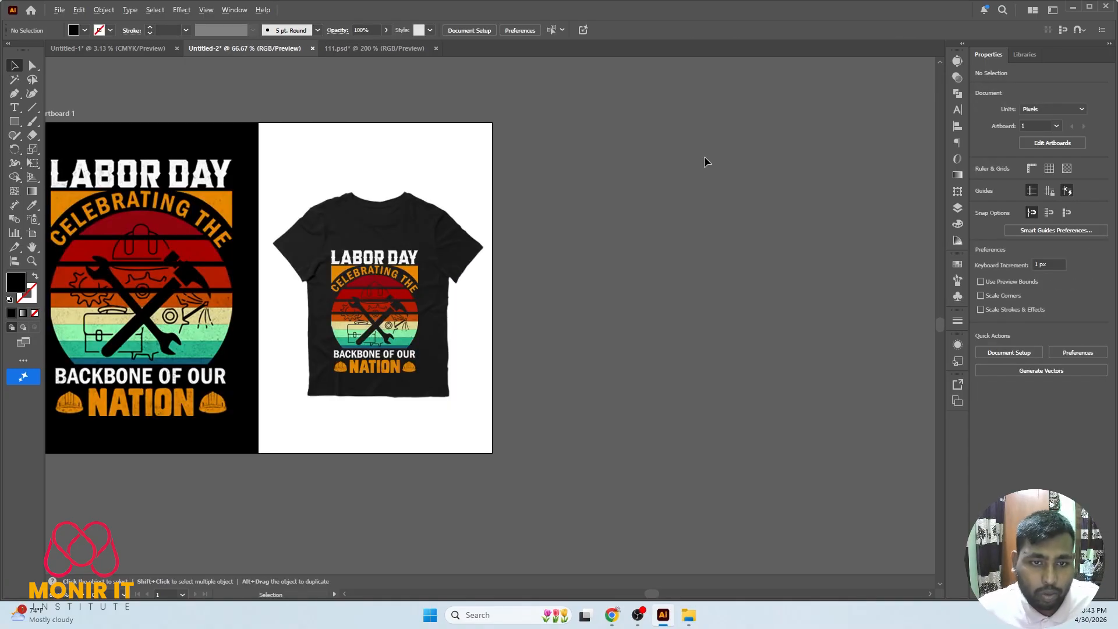
{"action": "scroll", "coordinate": [732, 172], "scroll_direction": "down", "scroll_amount": 1}
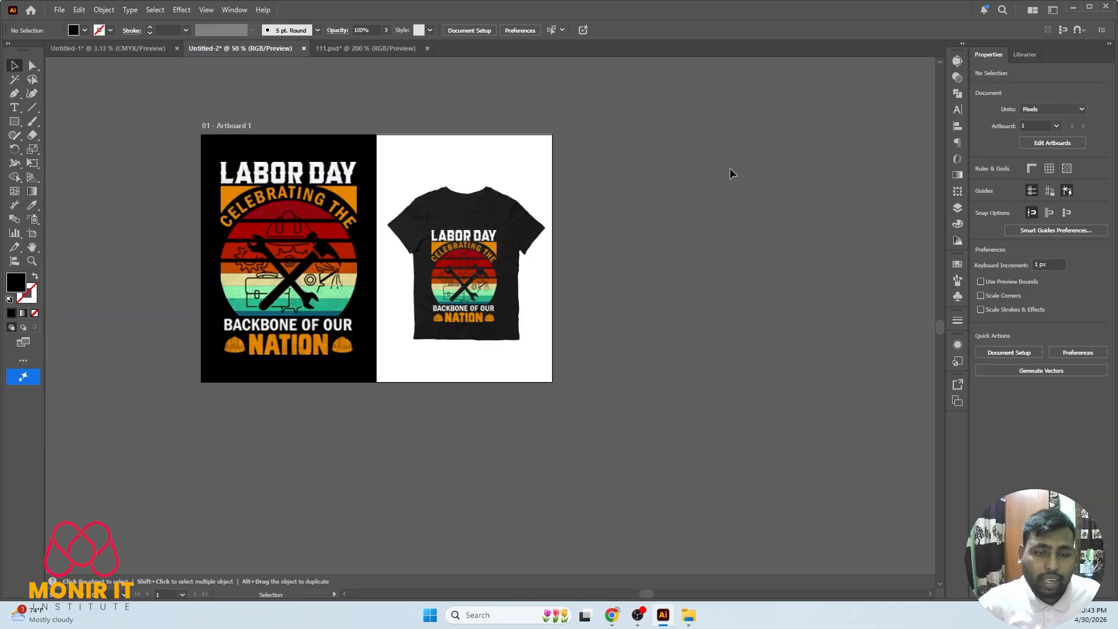
{"action": "scroll", "coordinate": [512, 172], "scroll_direction": "down", "scroll_amount": 2}
{"action": "scroll", "coordinate": [510, 175], "scroll_direction": "up", "scroll_amount": 1}
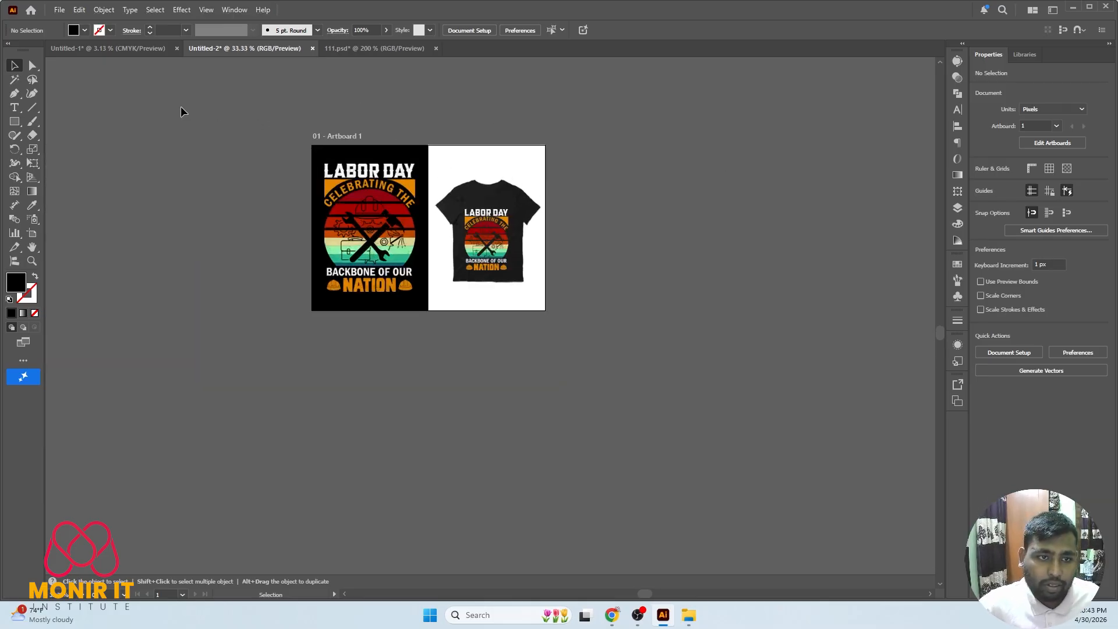
- Start exporting the artboard as a JPEG and name the file "Clint File Jpeg"
{"action": "left_click", "coordinate": [67, 12]}
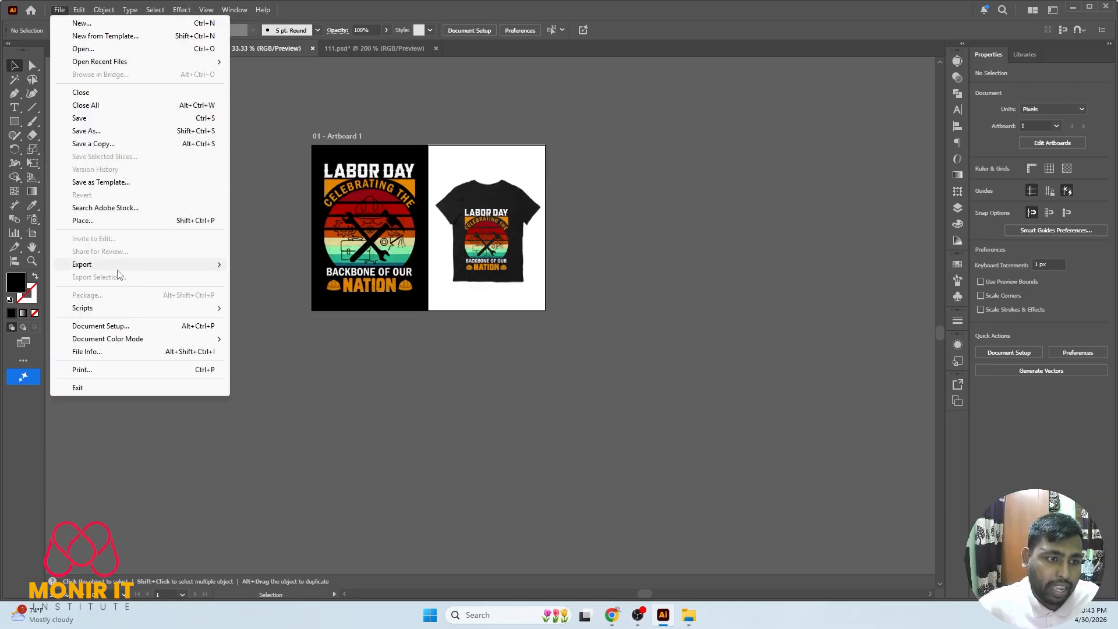
{"action": "mouse_move", "coordinate": [121, 270]}
{"action": "left_click", "coordinate": [294, 278]}
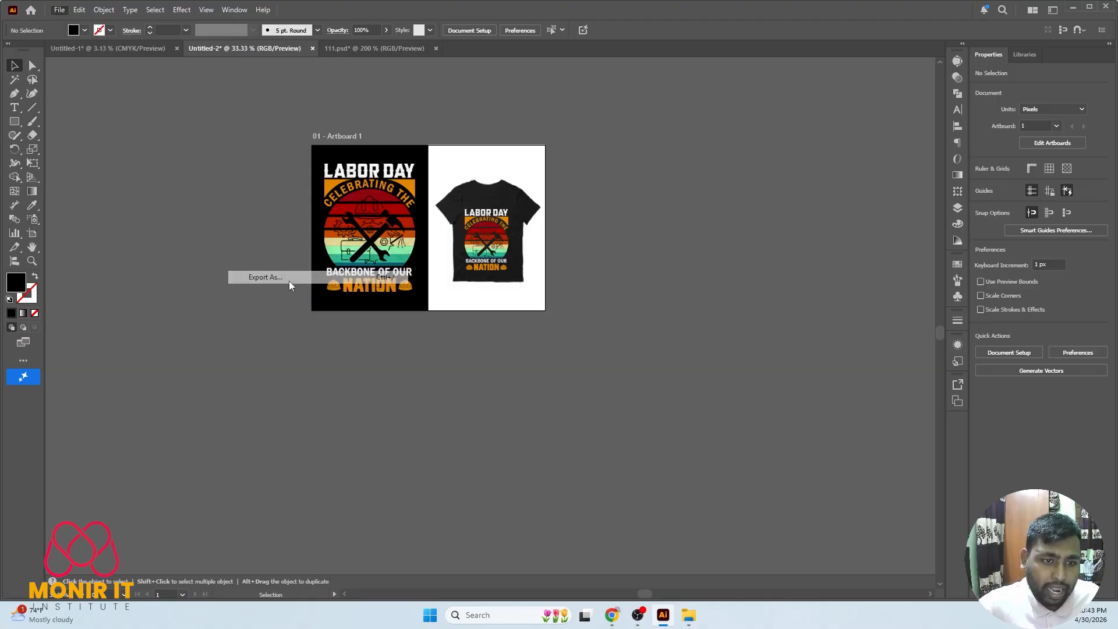
{"action": "left_click", "coordinate": [67, 163]}
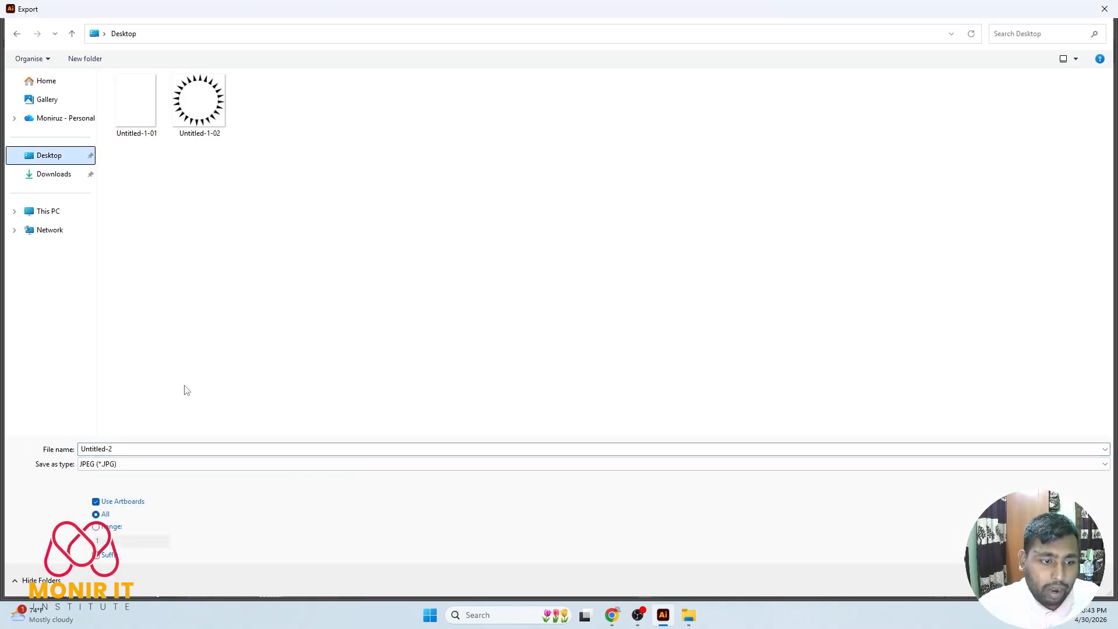
{"action": "left_click", "coordinate": [132, 446]}
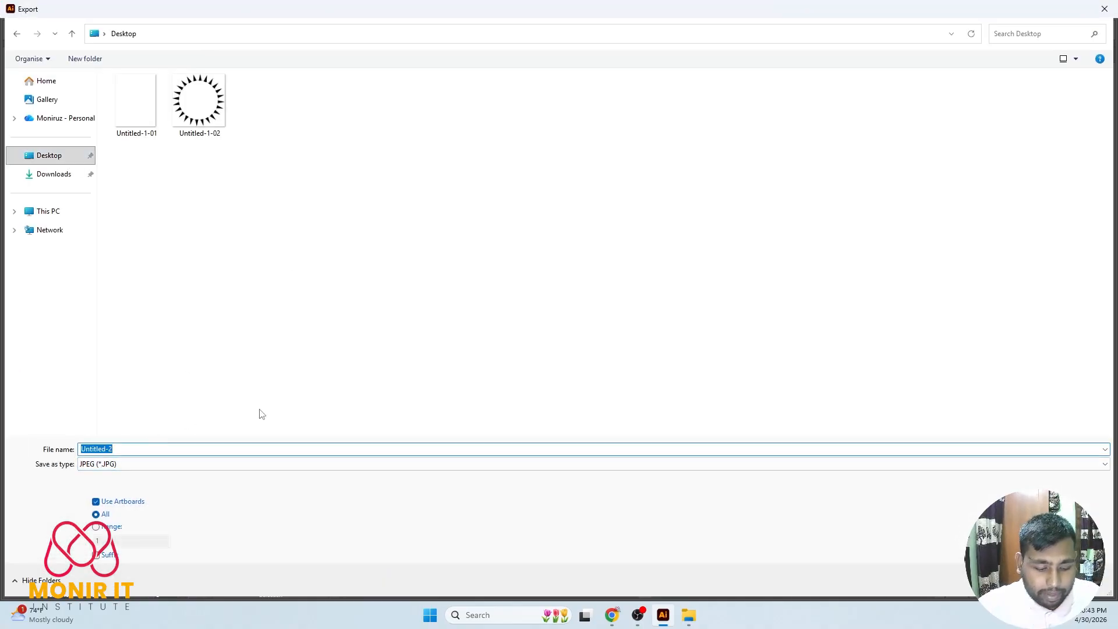
{"action": "type", "text": "Clint File"}
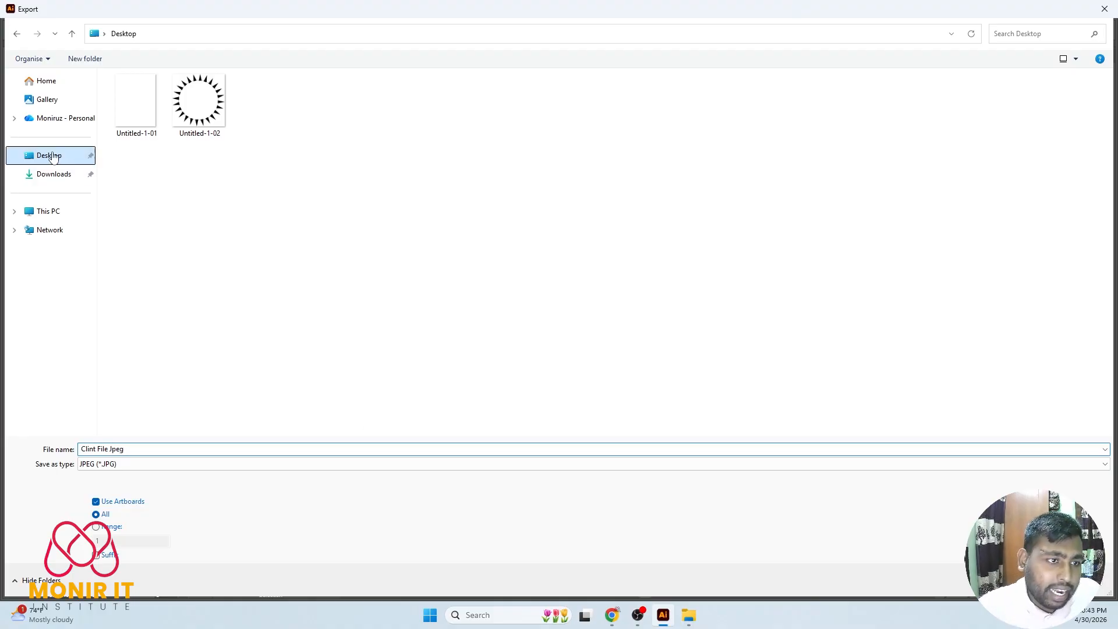
- Create a folder named "Monir It" on the Desktop and open it as the export destination
{"action": "left_click", "coordinate": [48, 154]}
{"action": "key", "text": "ctrl+shift+n"}
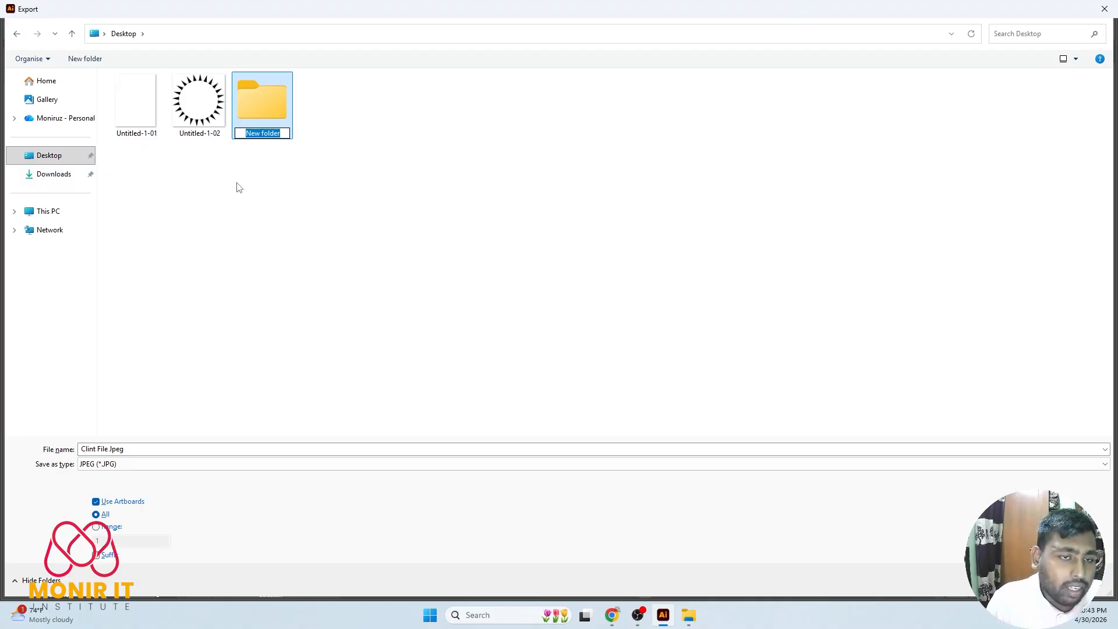
{"action": "type", "text": "M"}
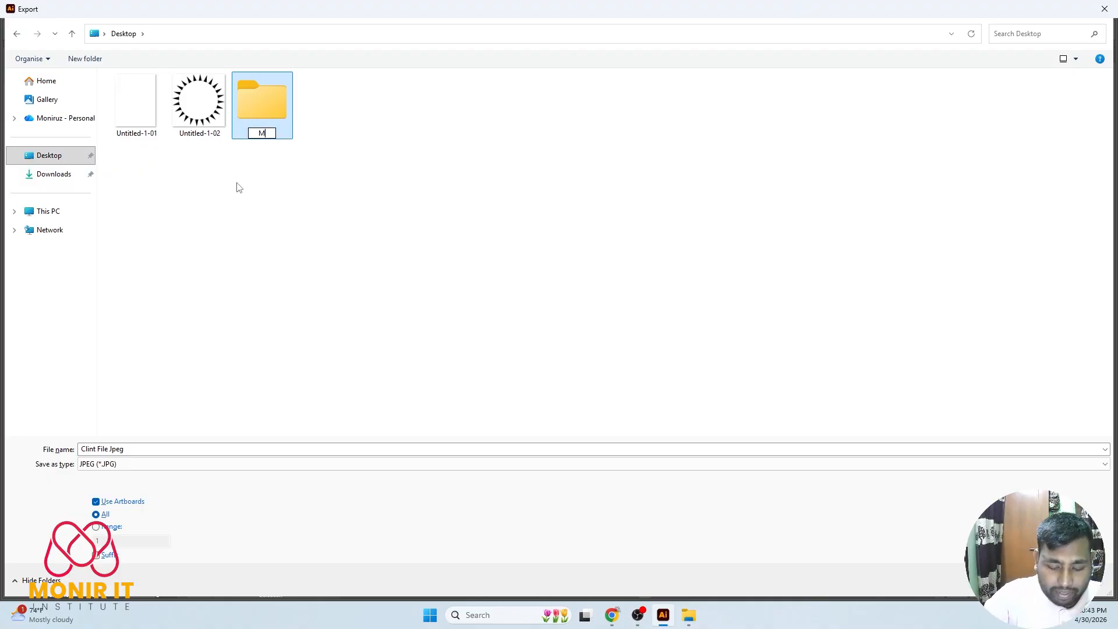
{"action": "type", "text": "onir It"}
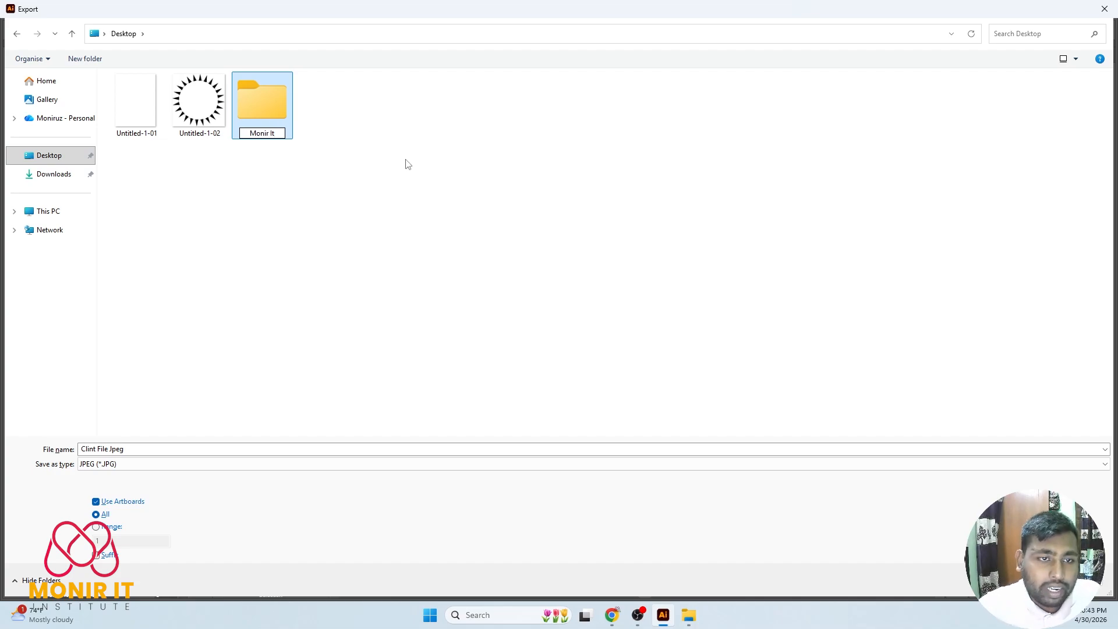
{"action": "left_click", "coordinate": [408, 165]}
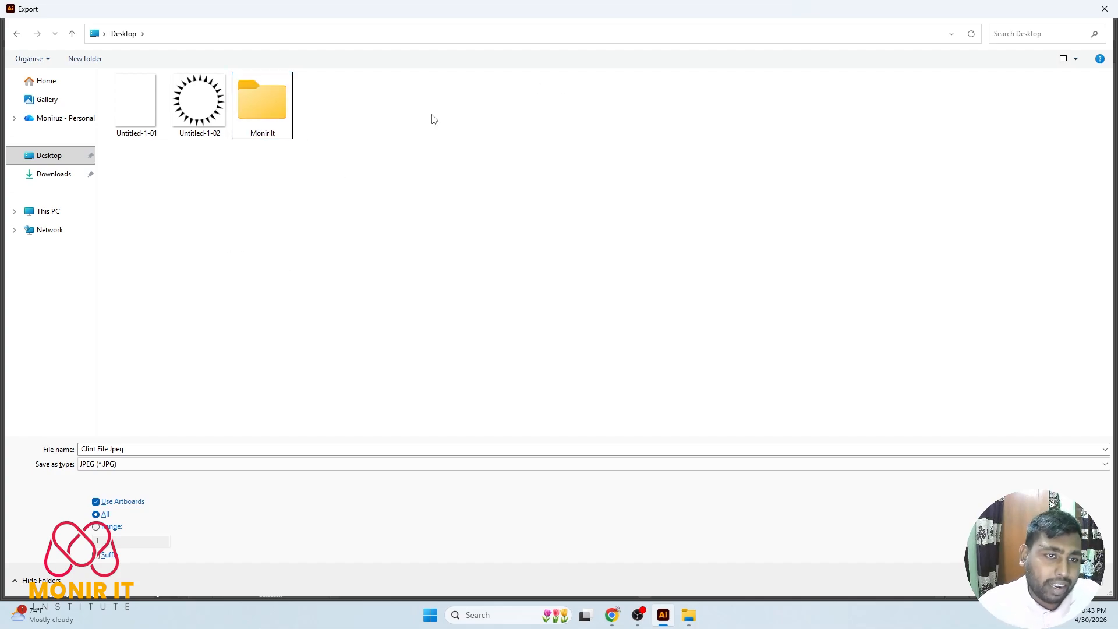
{"action": "double_click", "coordinate": [274, 112]}
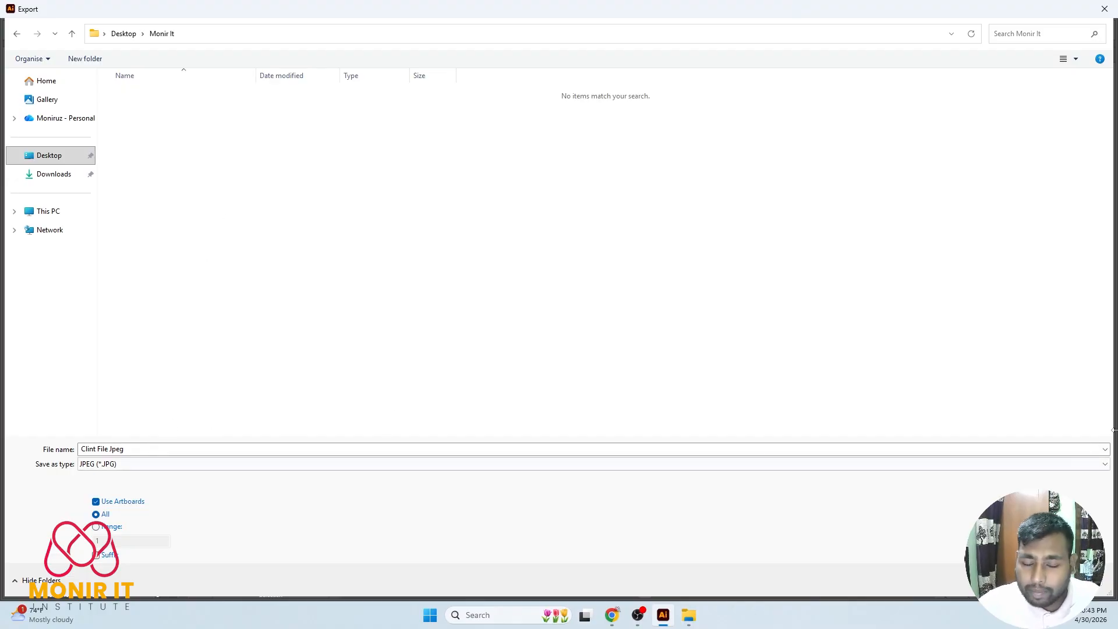
- Export the JPEG in RGB at maximum quality 10 with High (300 ppi) resolution
{"action": "key", "text": "Return"}
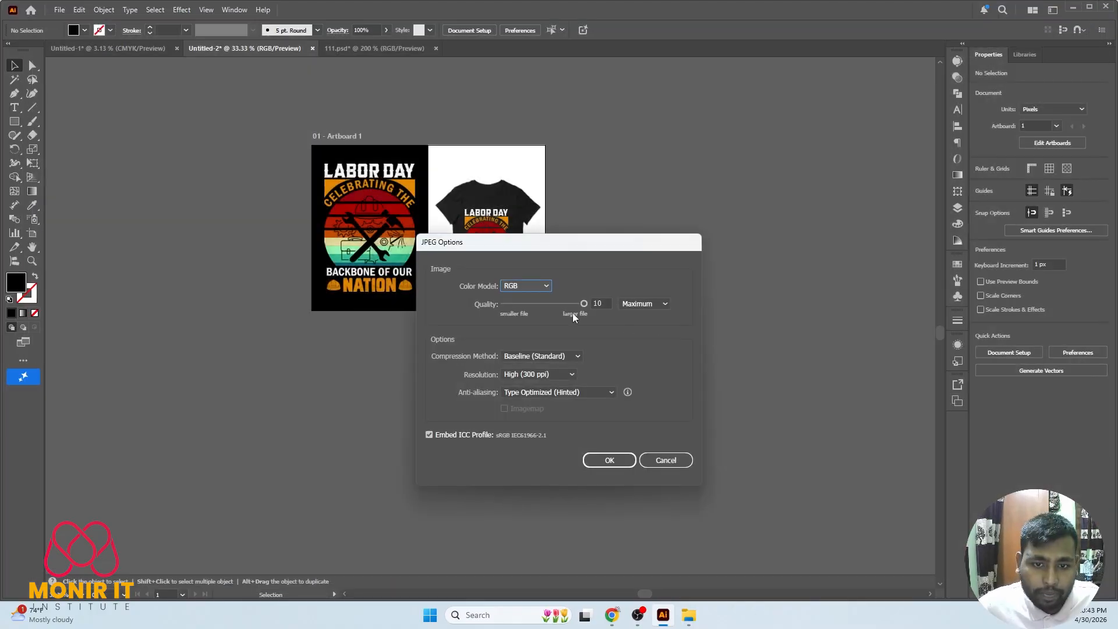
{"action": "left_click", "coordinate": [539, 375]}
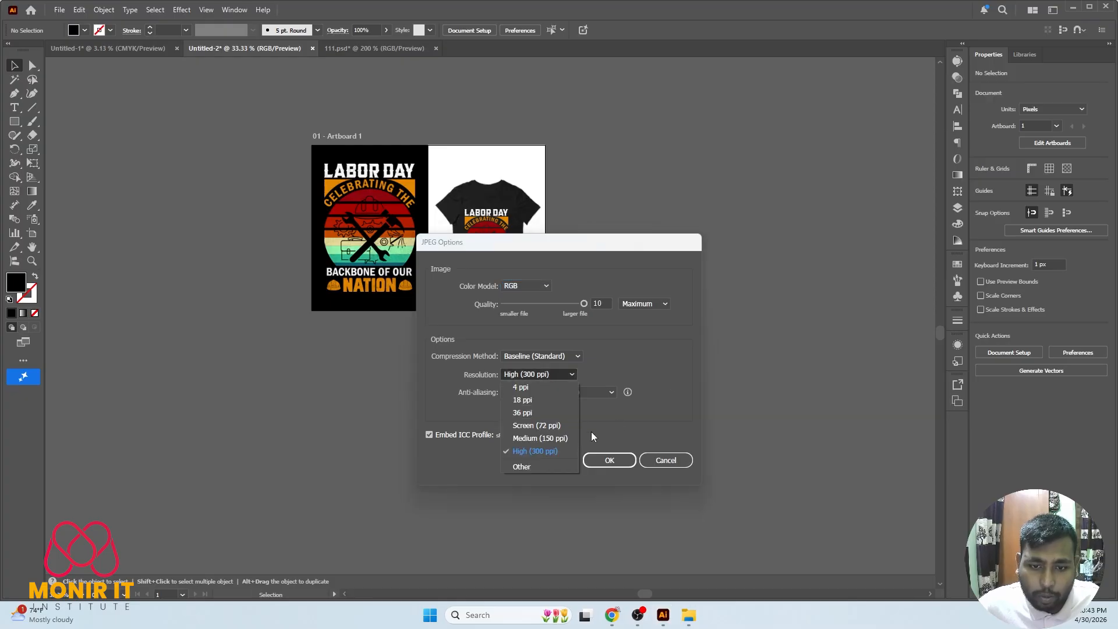
{"action": "left_click", "coordinate": [530, 456]}
{"action": "left_click", "coordinate": [623, 462]}
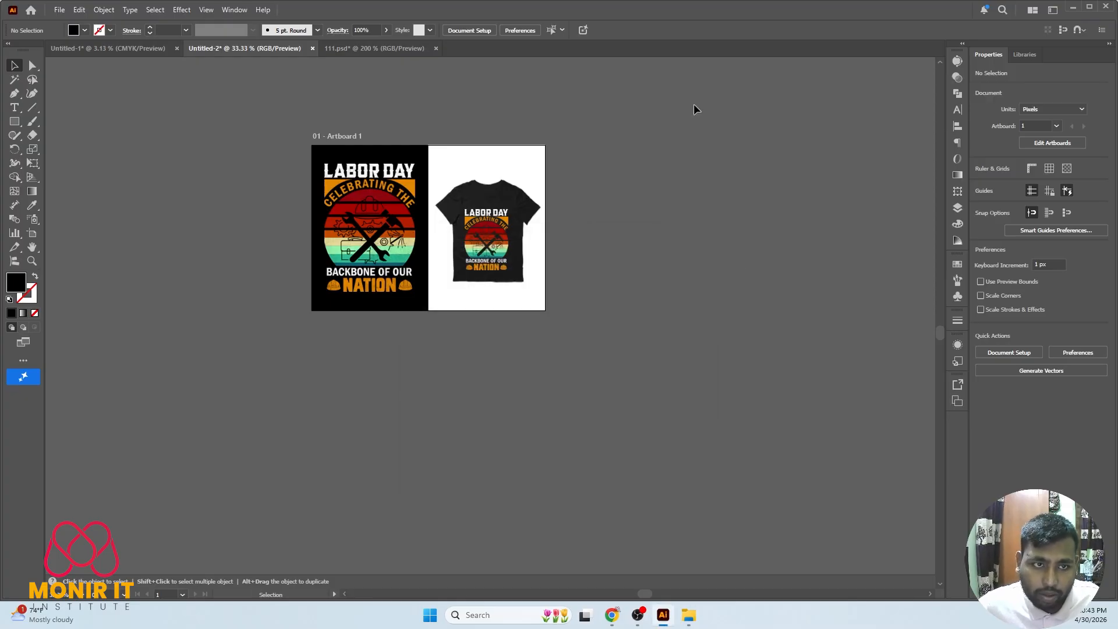
- Examine the artwork up close and as a whole, comparing the large design with the T-shirt print
{"action": "scroll", "coordinate": [469, 195], "scroll_direction": "up", "scroll_amount": 3}
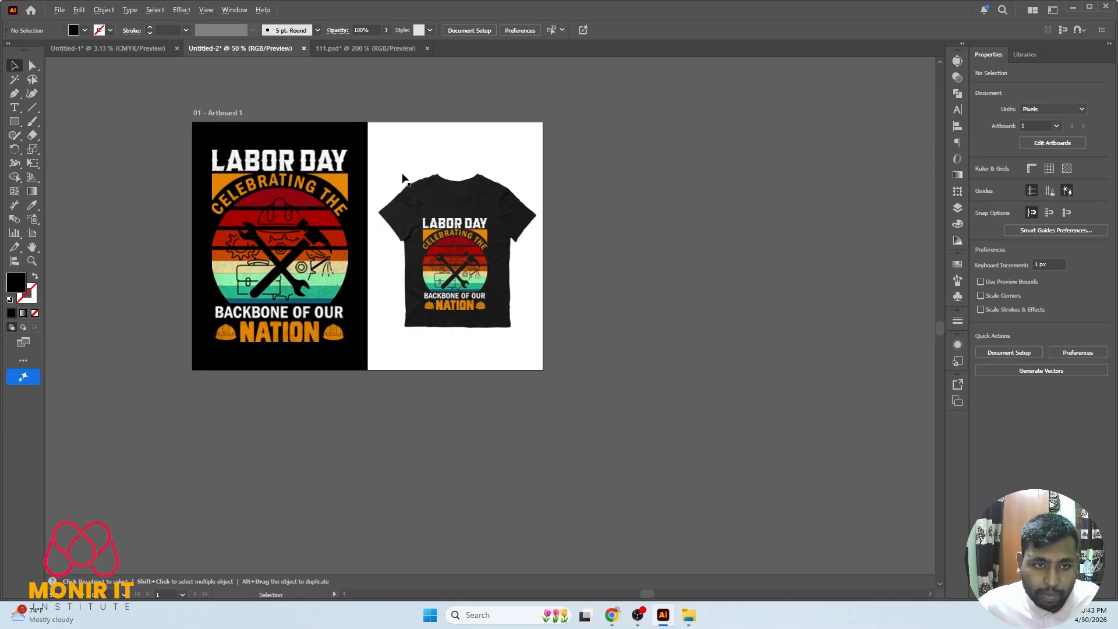
{"action": "scroll", "coordinate": [535, 221], "scroll_direction": "down", "scroll_amount": 3}
{"action": "scroll", "coordinate": [487, 199], "scroll_direction": "up", "scroll_amount": 4}
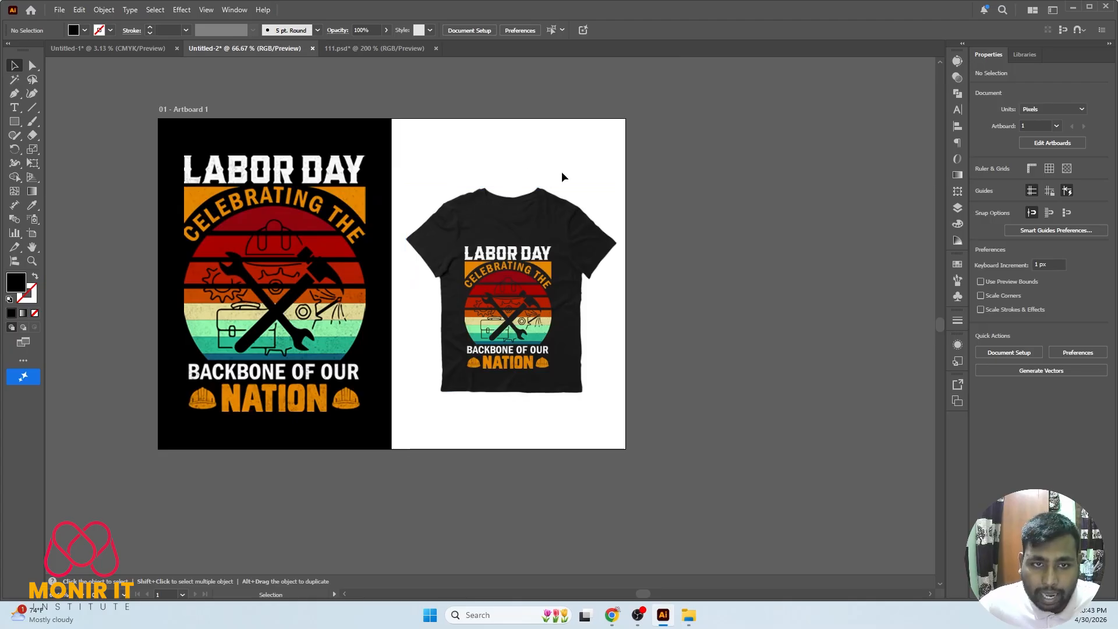
{"action": "scroll", "coordinate": [563, 177], "scroll_direction": "down", "scroll_amount": 1}
{"action": "scroll", "coordinate": [410, 251], "scroll_direction": "up", "scroll_amount": 2}
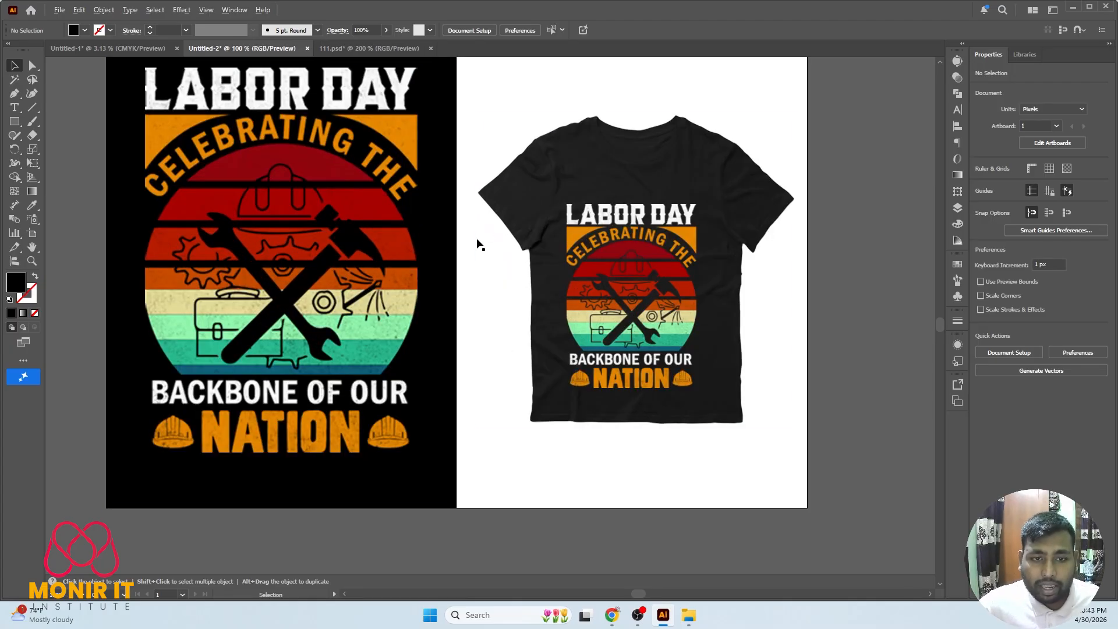
{"action": "scroll", "coordinate": [474, 160], "scroll_direction": "down", "scroll_amount": 1}
{"action": "scroll", "coordinate": [541, 169], "scroll_direction": "up", "scroll_amount": 1}
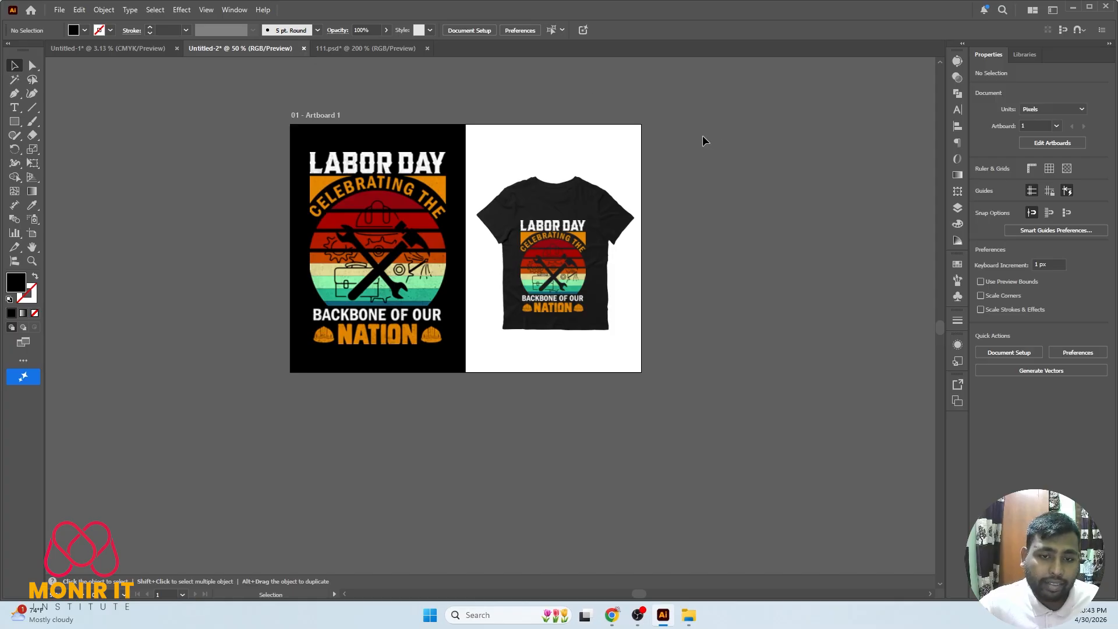
{"action": "scroll", "coordinate": [335, 175], "scroll_direction": "up", "scroll_amount": 2}
{"action": "scroll", "coordinate": [471, 211], "scroll_direction": "down", "scroll_amount": 2}
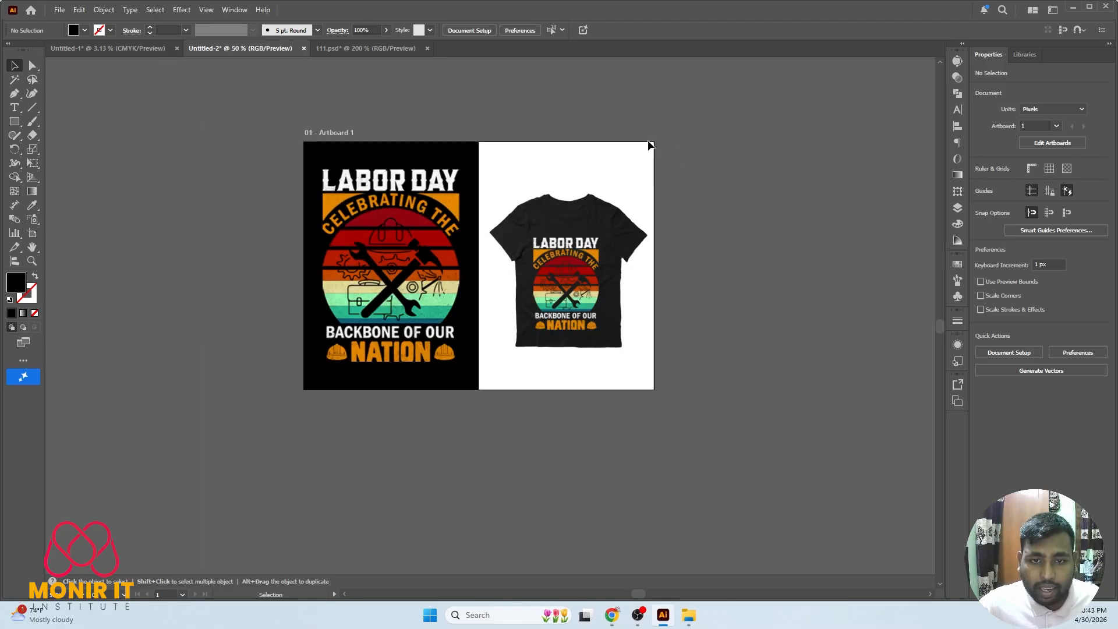
- Start saving the document in Illustrator EPS format in the Desktop's "Monir It" folder
{"action": "left_click", "coordinate": [59, 10]}
{"action": "left_click", "coordinate": [87, 130]}
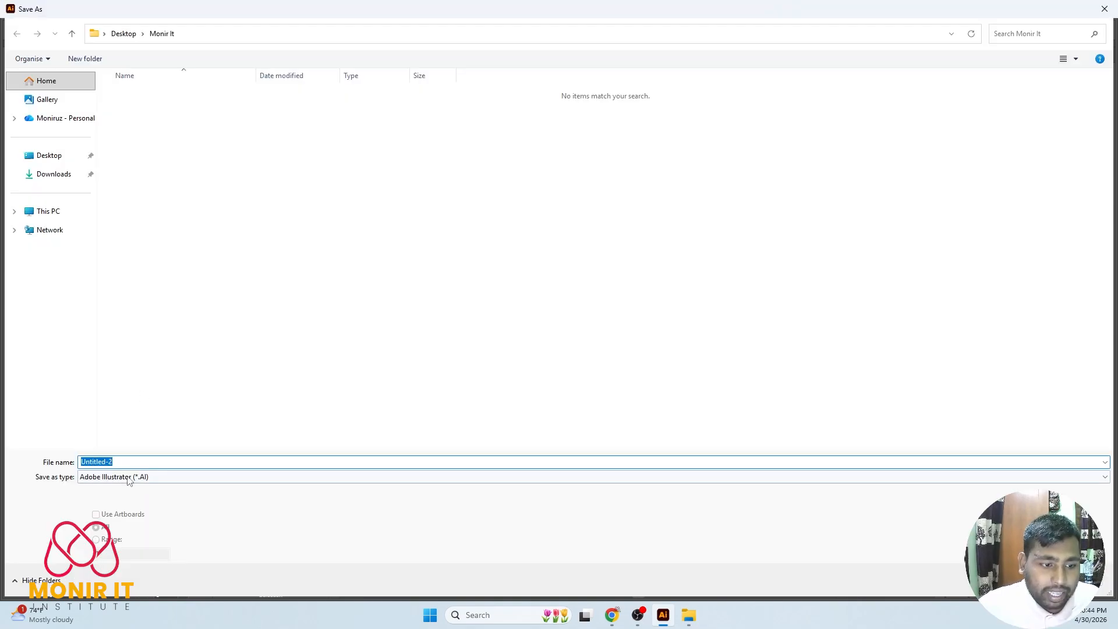
{"action": "left_click", "coordinate": [151, 477]}
{"action": "left_click", "coordinate": [143, 507]}
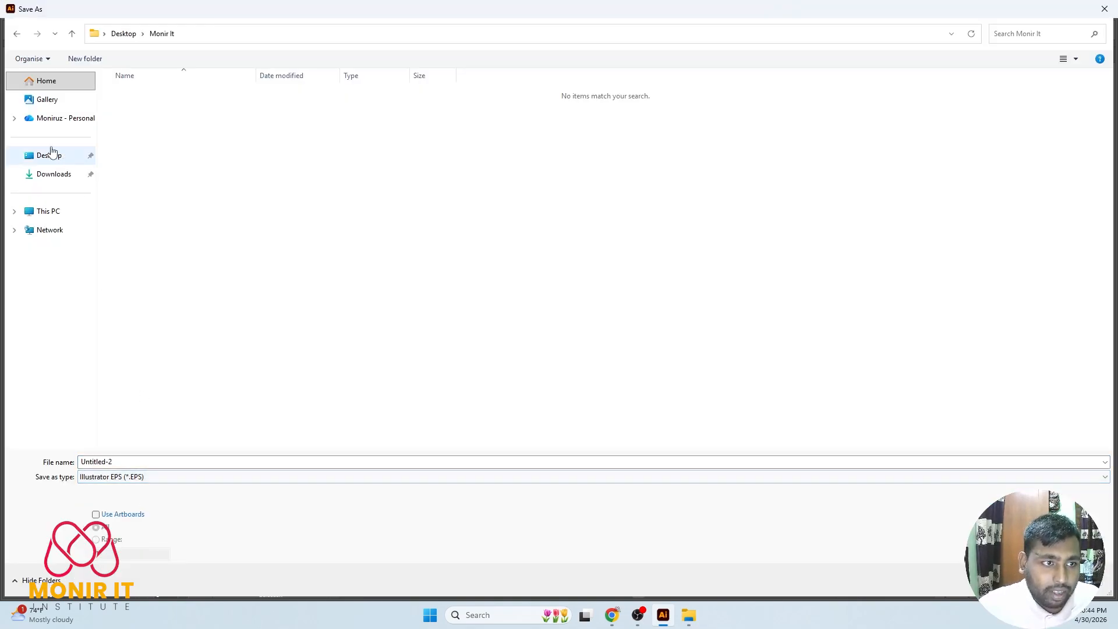
{"action": "left_click", "coordinate": [50, 155]}
{"action": "double_click", "coordinate": [138, 103]}
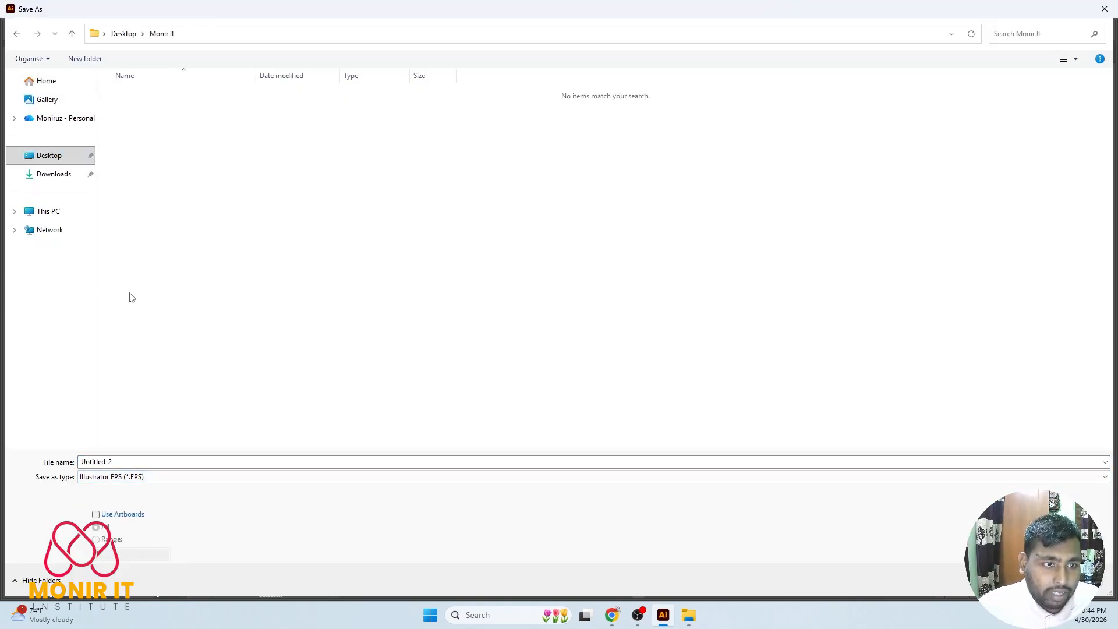
- Name the EPS file "EPS" and save it with the Illustrator 10 EPS version
{"action": "left_click", "coordinate": [130, 462]}
{"action": "type", "text": "EP"}
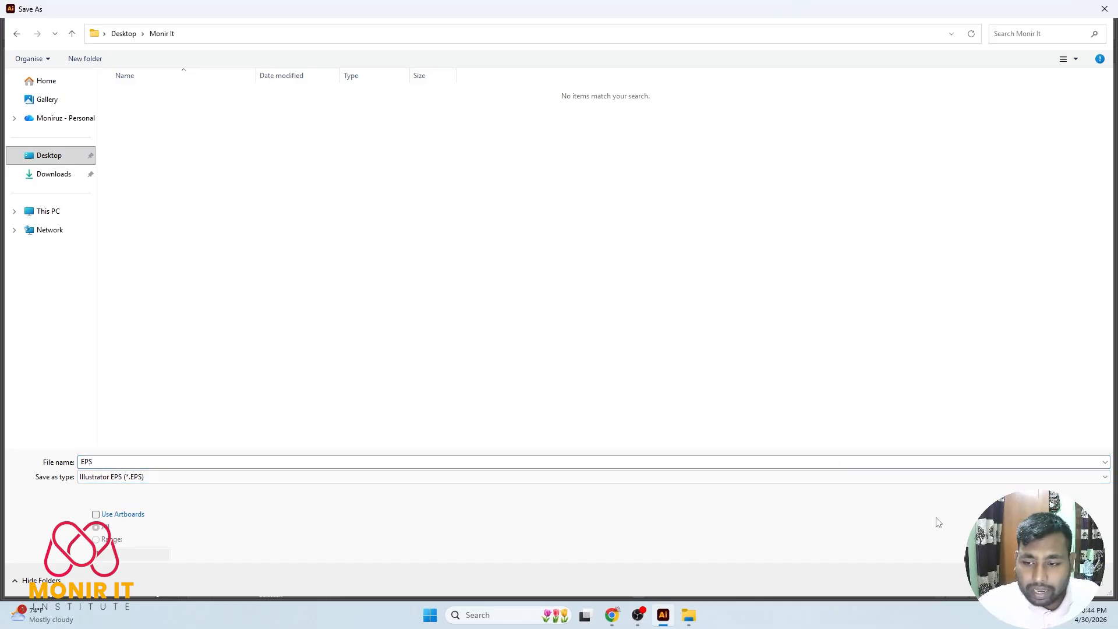
{"action": "type", "text": "S"}
{"action": "key", "text": "Return"}
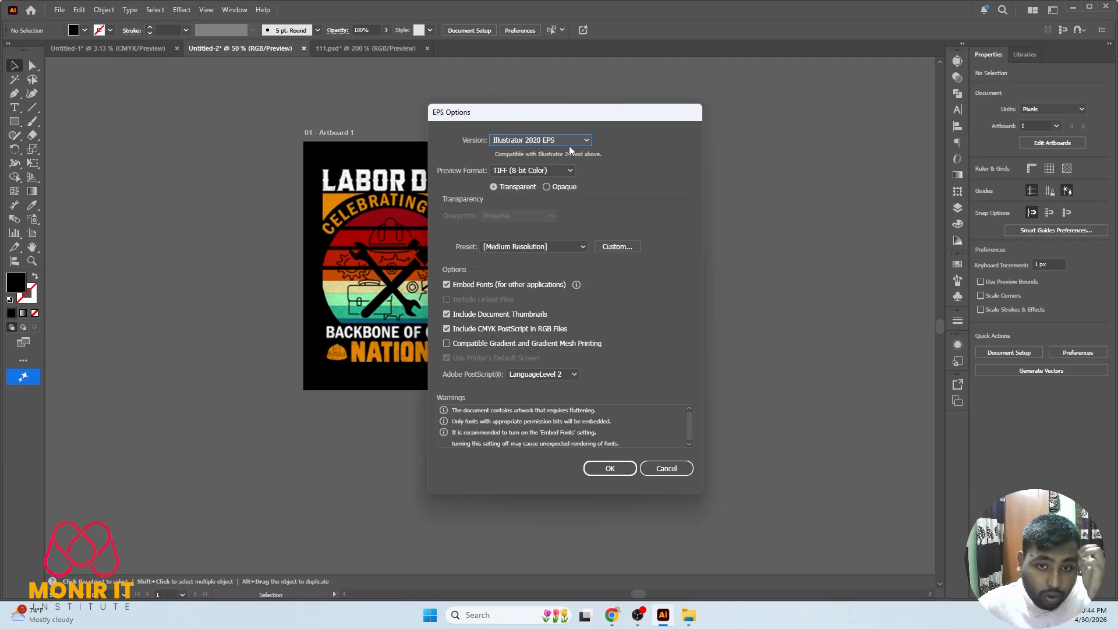
{"action": "left_click", "coordinate": [564, 145]}
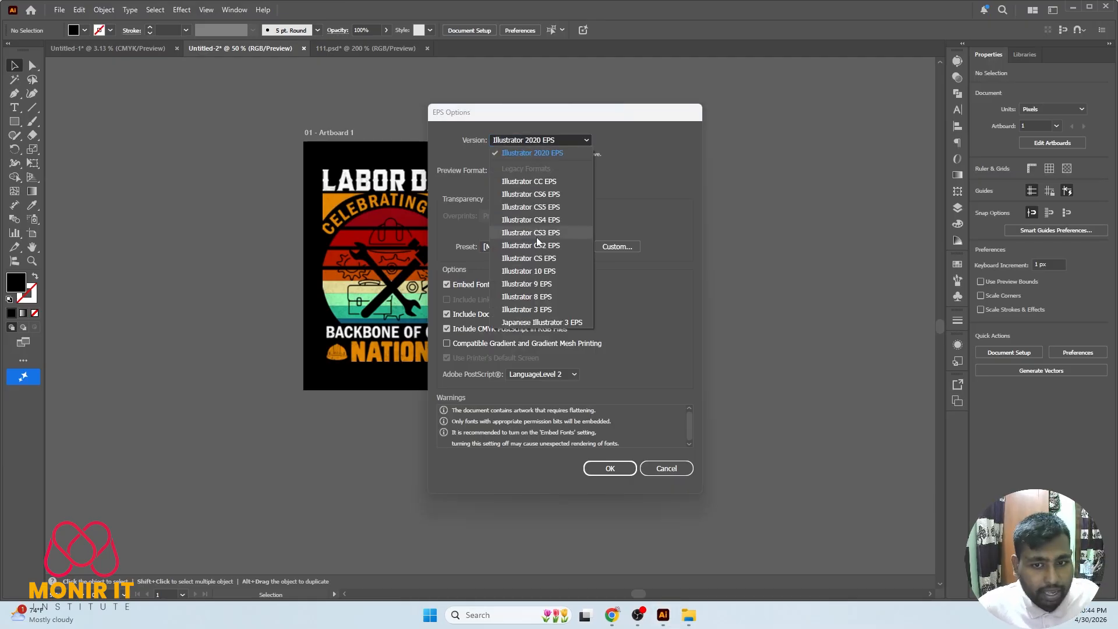
{"action": "left_click", "coordinate": [533, 271]}
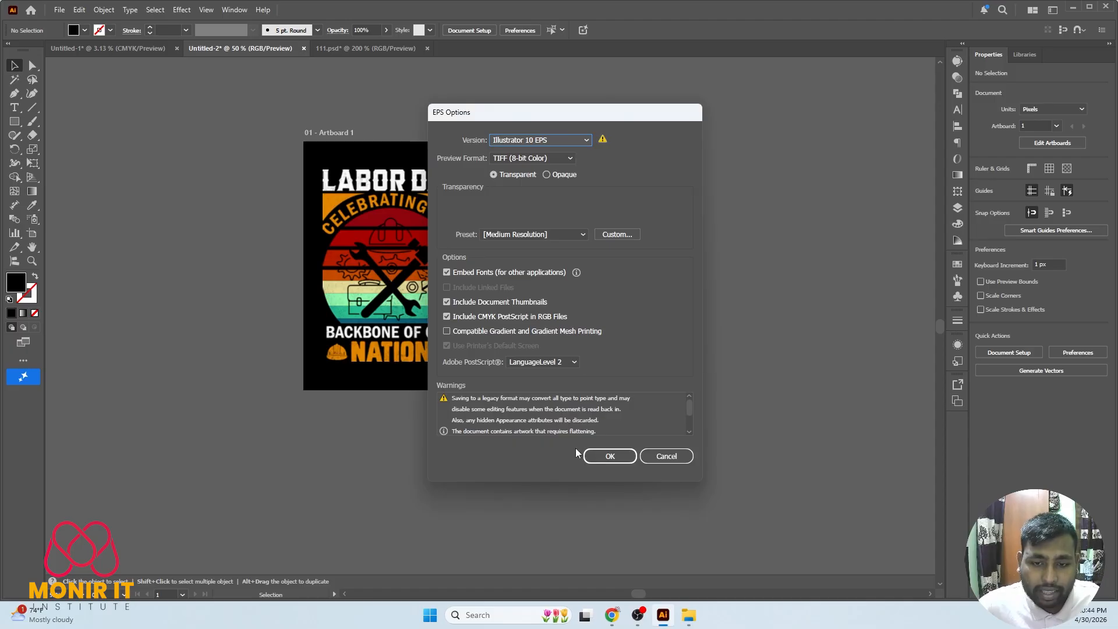
{"action": "left_click", "coordinate": [604, 456]}
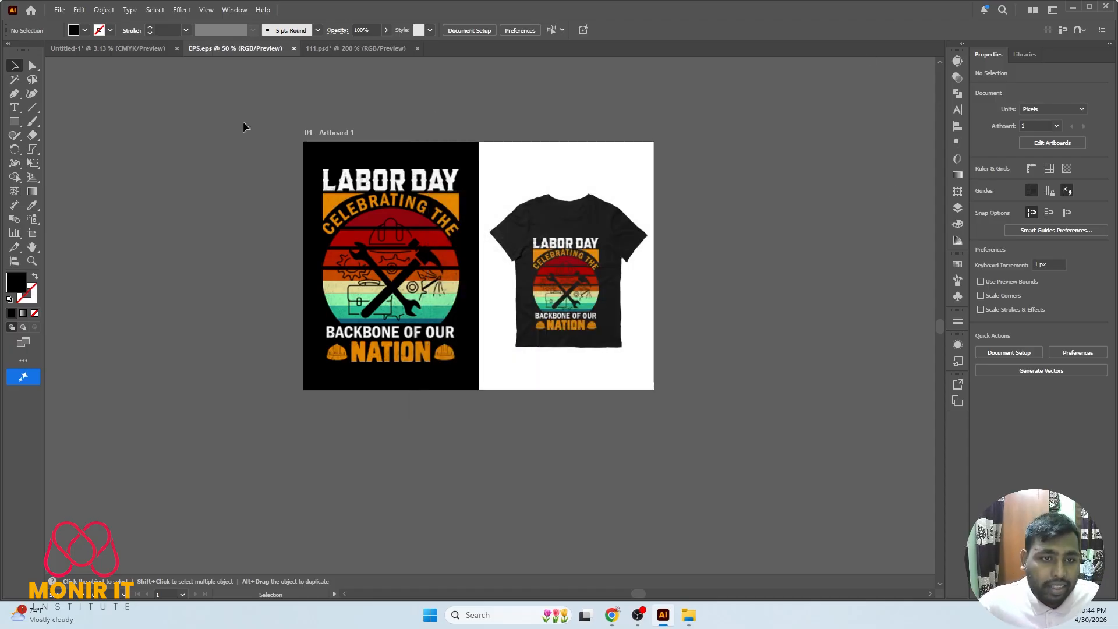
{"action": "left_click_drag", "start_coordinate": [297, 115], "coordinate": [697, 483]}
{"action": "left_click", "coordinate": [766, 327]}
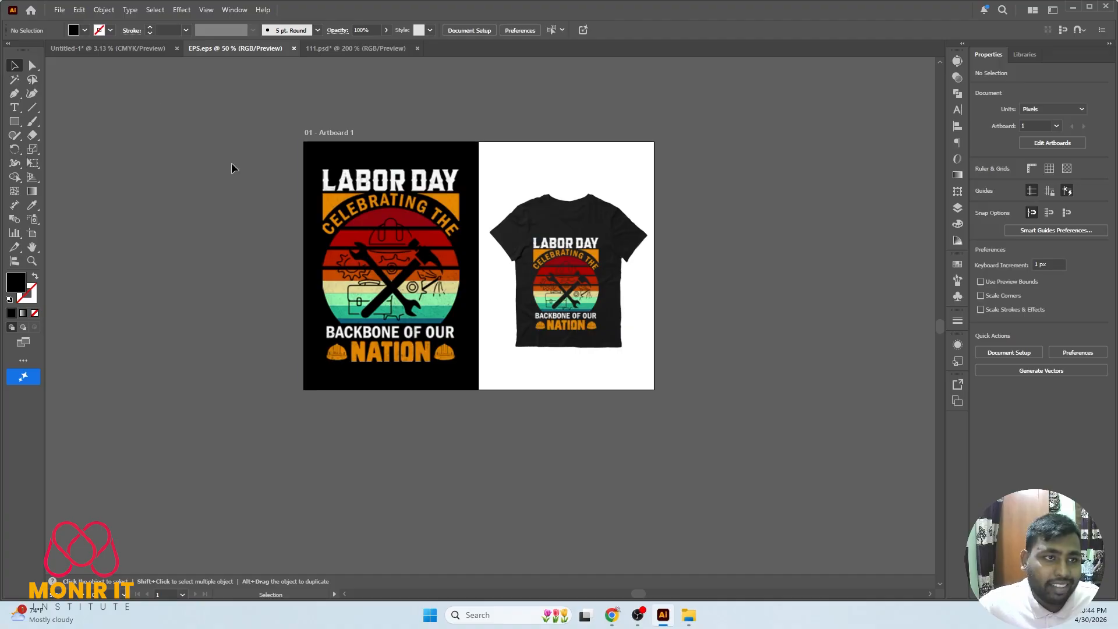
- Save the document in Adobe Illustrator (AI) format as "Ai" in the "Monir It" folder, using the Illustrator 2020 version
{"action": "left_click", "coordinate": [59, 10]}
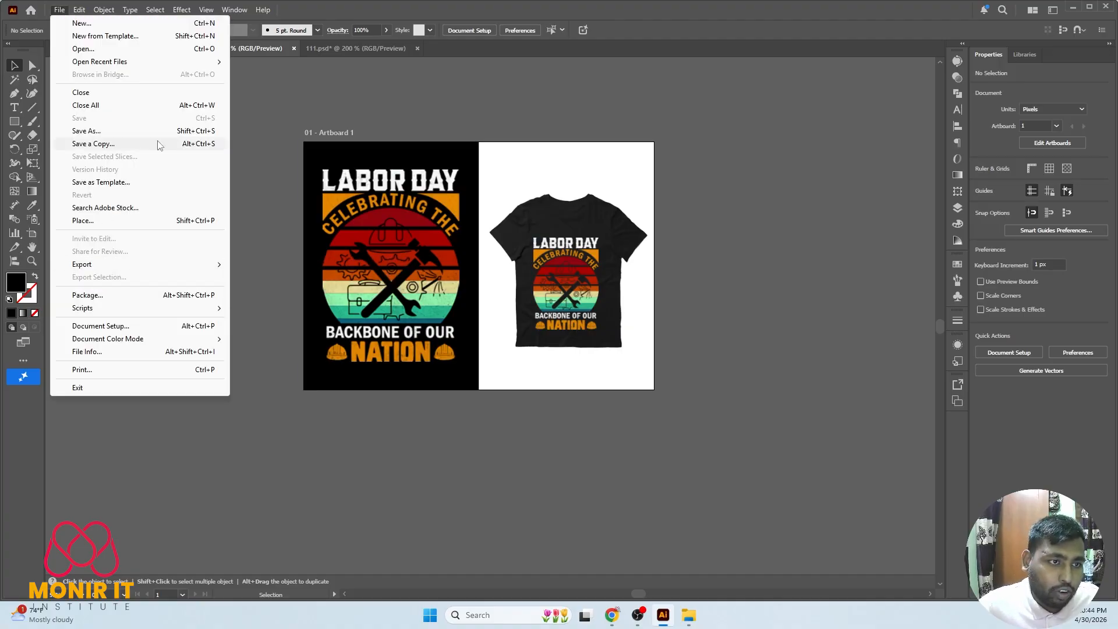
{"action": "left_click", "coordinate": [108, 132]}
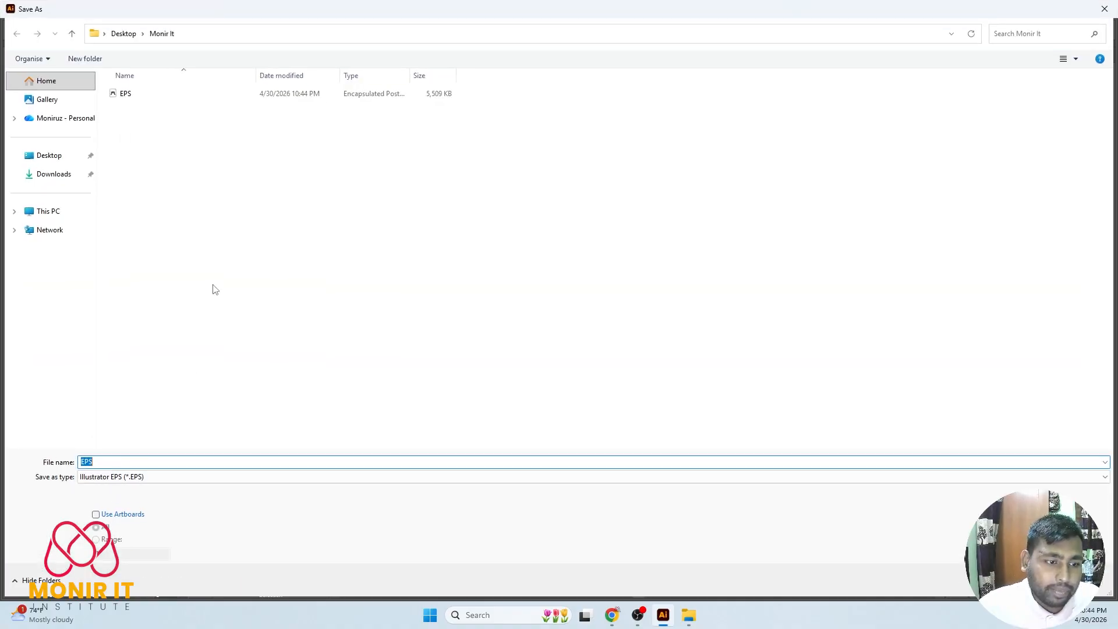
{"action": "left_click", "coordinate": [138, 478]}
{"action": "left_click", "coordinate": [140, 486]}
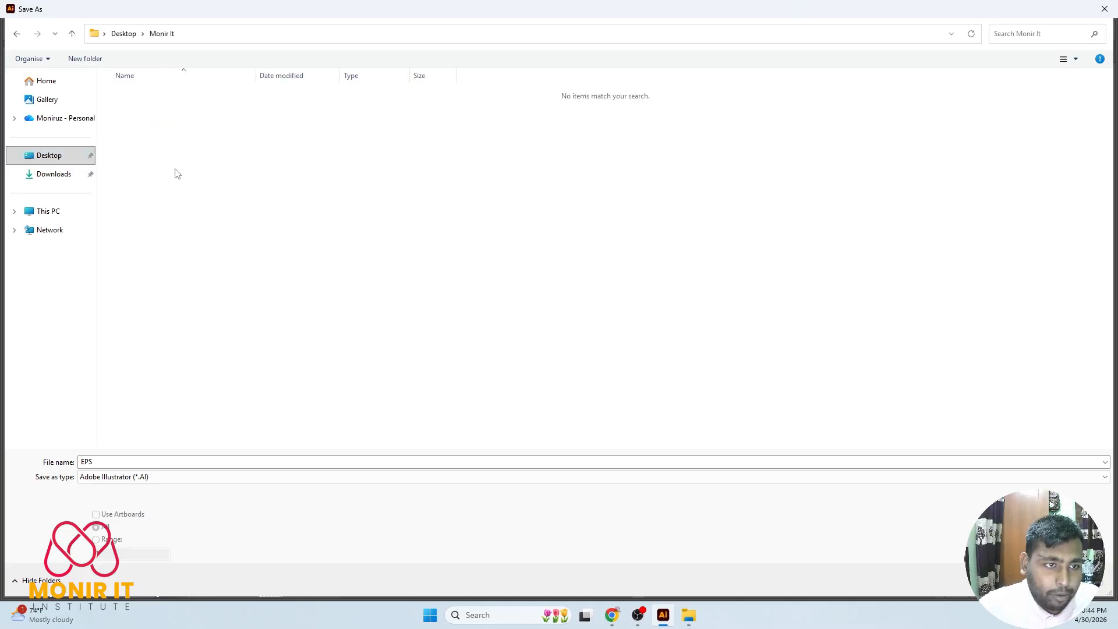
{"action": "double_click", "coordinate": [200, 462]}
{"action": "type", "text": "Ai"}
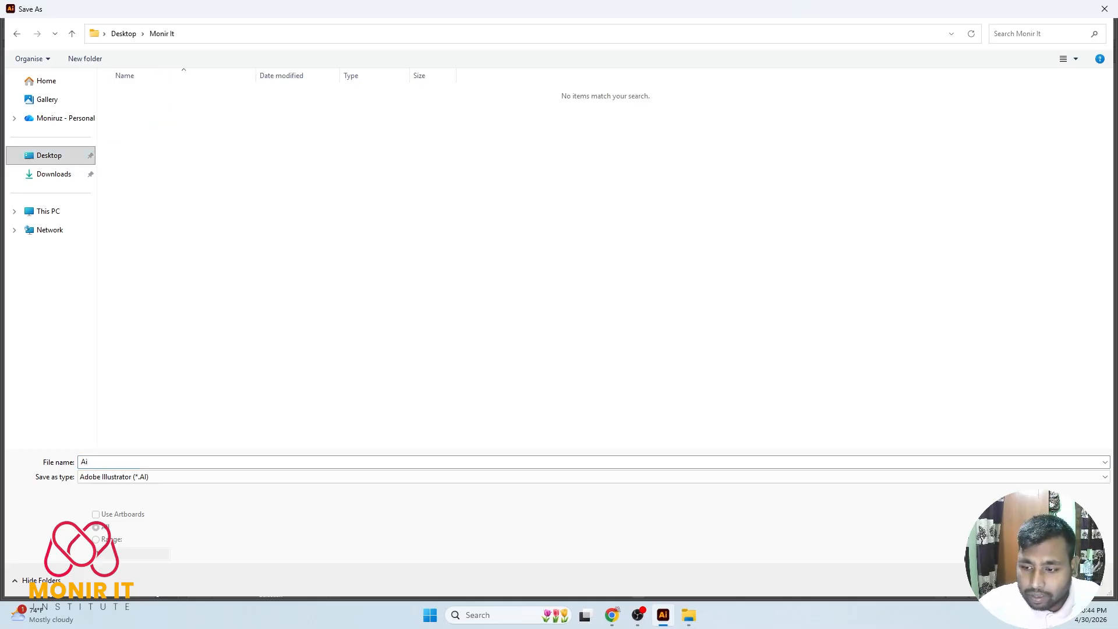
{"action": "key", "text": "Return"}
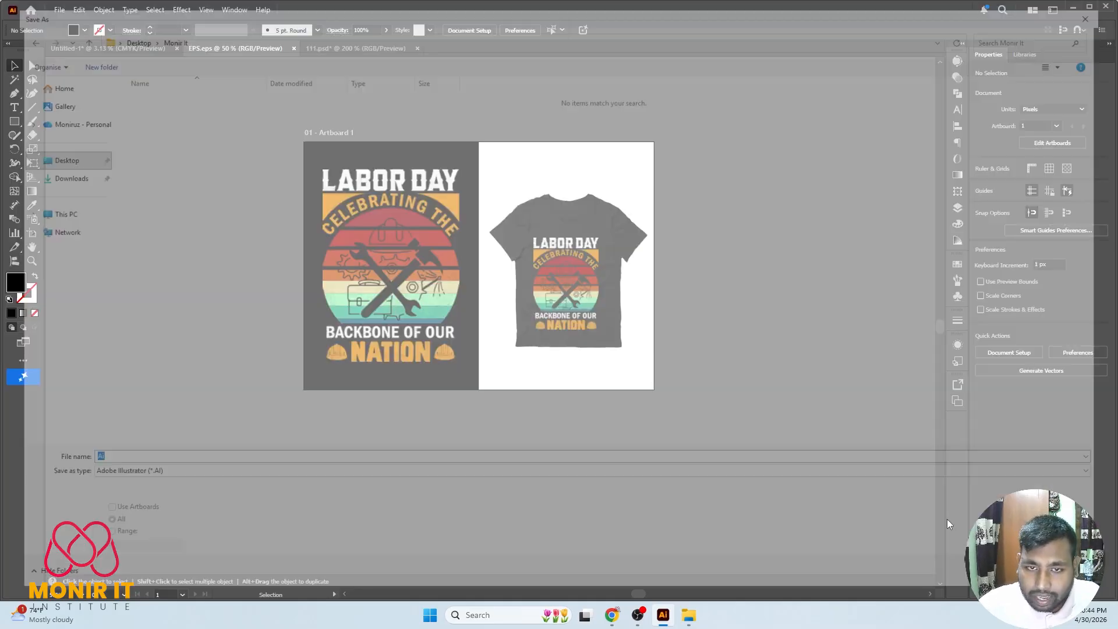
{"action": "left_click", "coordinate": [536, 142]}
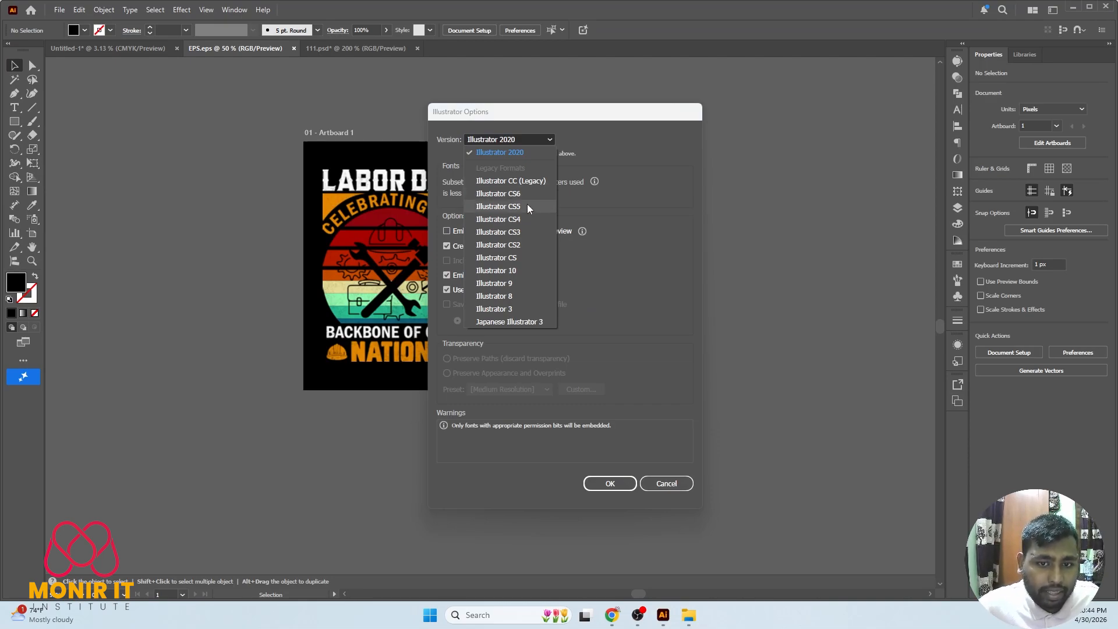
{"action": "left_click", "coordinate": [507, 200]}
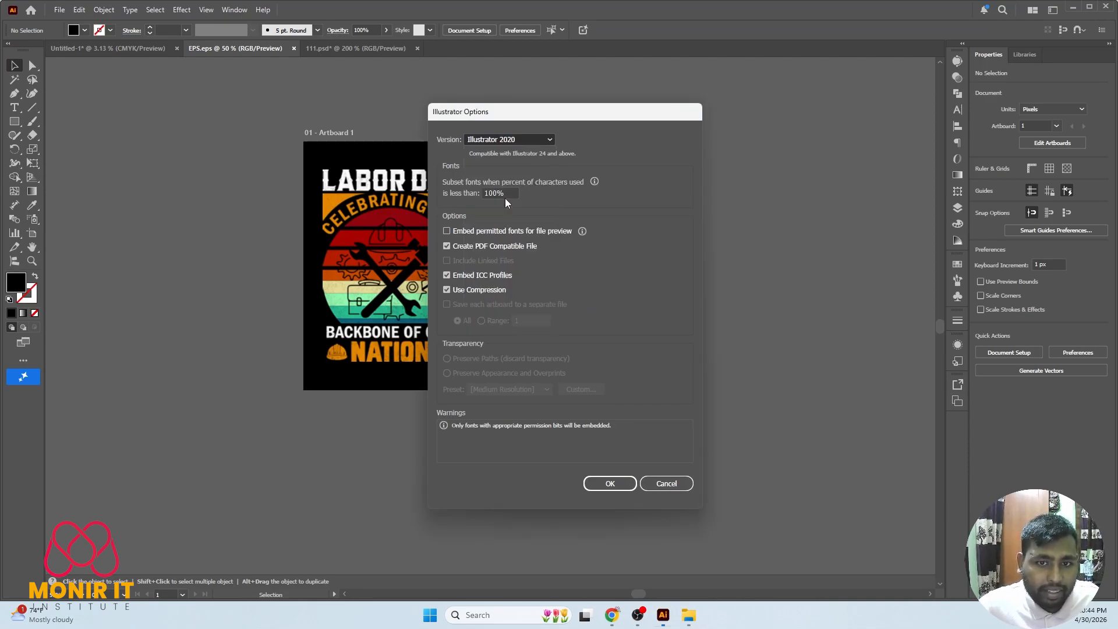
{"action": "left_click", "coordinate": [594, 481]}
- Examine the large Labor Day design and the T-shirt mockup at several zoom levels
{"action": "scroll", "coordinate": [266, 137], "scroll_direction": "down", "scroll_amount": 1}
{"action": "scroll", "coordinate": [389, 175], "scroll_direction": "up", "scroll_amount": 2}
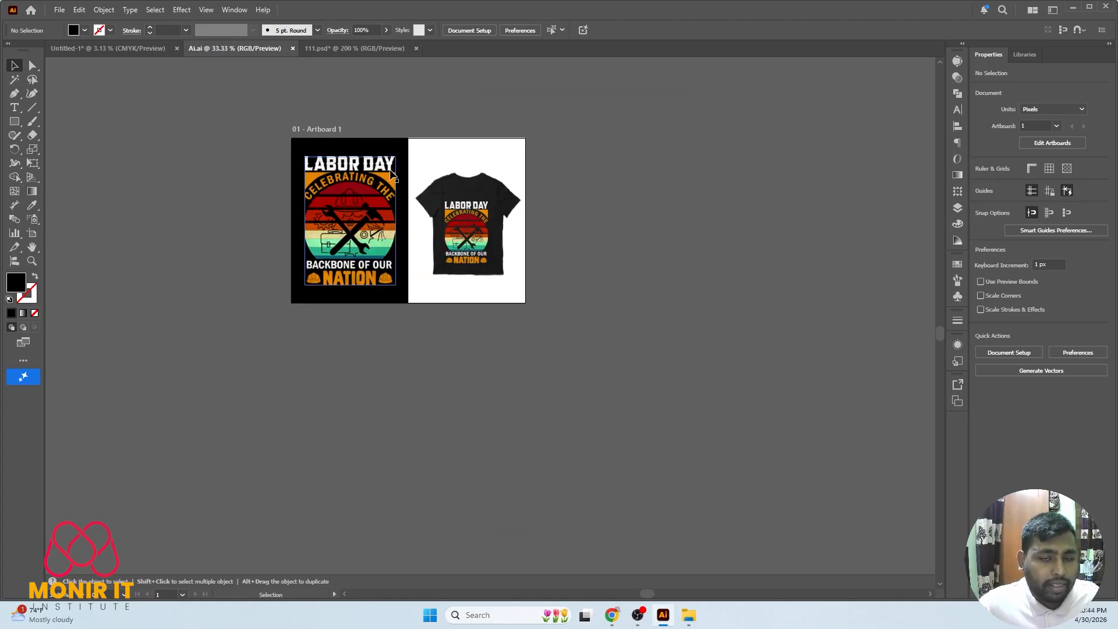
{"action": "scroll", "coordinate": [520, 173], "scroll_direction": "down", "scroll_amount": 1}
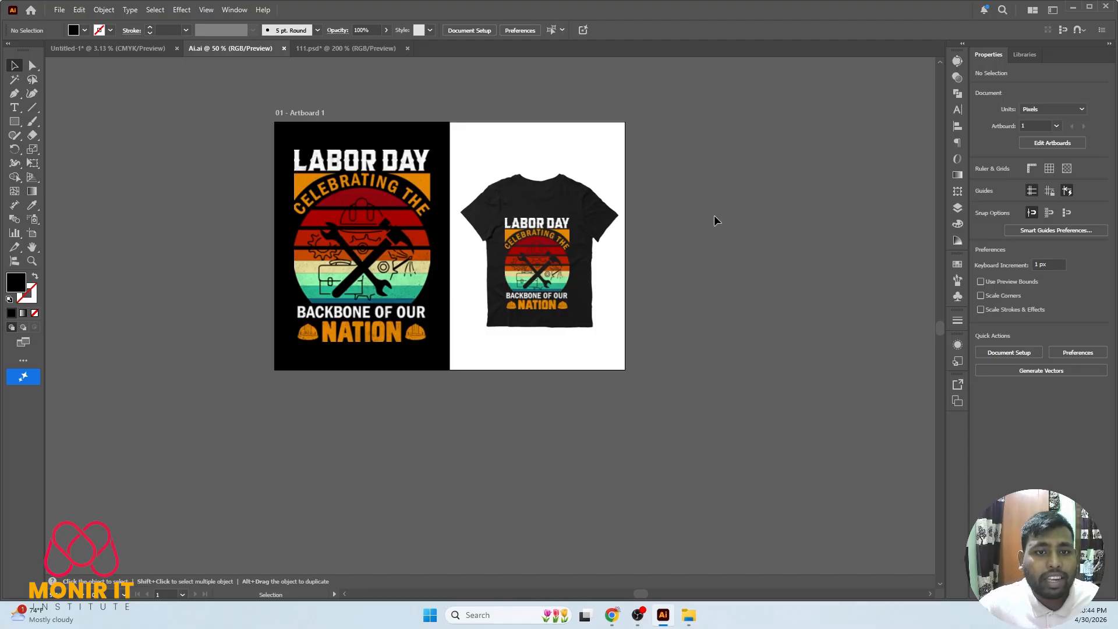
{"action": "scroll", "coordinate": [772, 264], "scroll_direction": "up", "scroll_amount": 1}
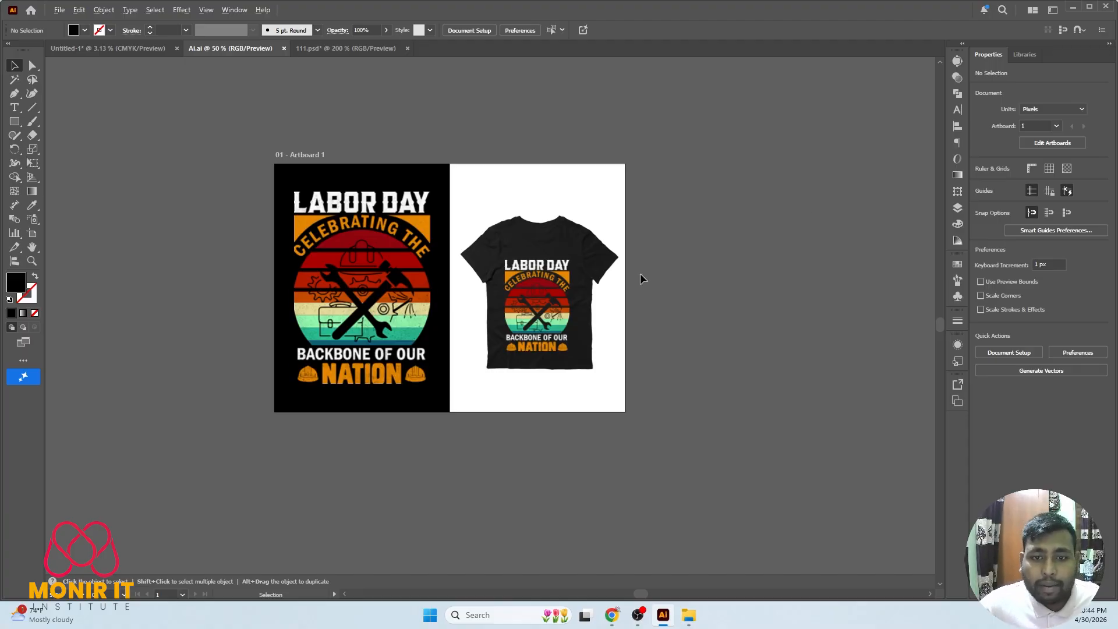
{"action": "scroll", "coordinate": [516, 281], "scroll_direction": "up", "scroll_amount": 4}
{"action": "scroll", "coordinate": [537, 282], "scroll_direction": "down", "scroll_amount": 4}
{"action": "scroll", "coordinate": [721, 234], "scroll_direction": "down", "scroll_amount": 1}
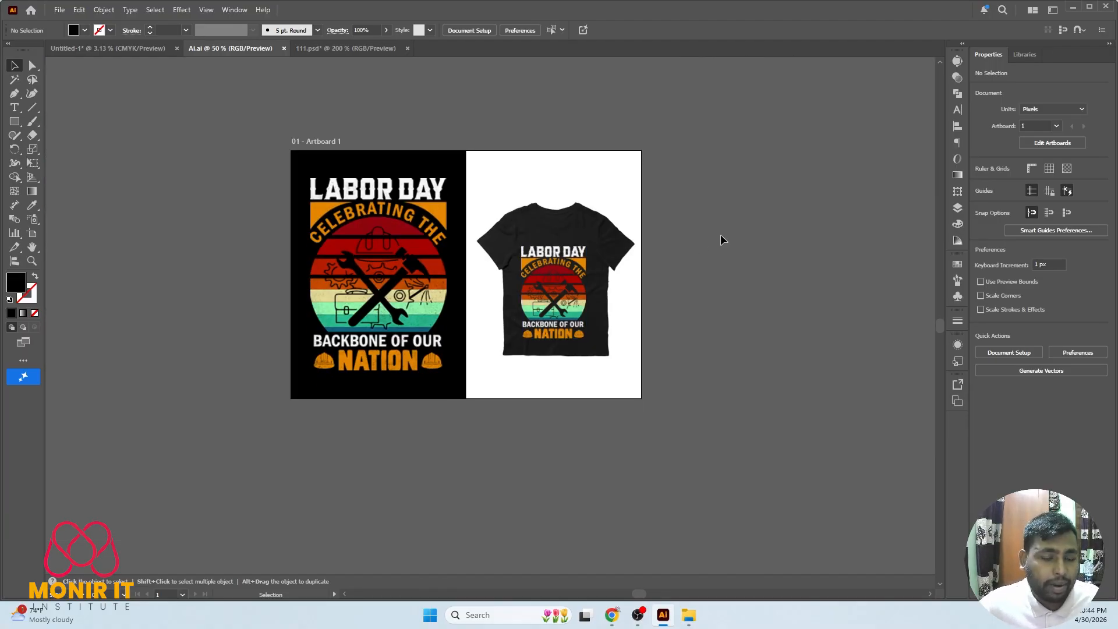
{"action": "scroll", "coordinate": [504, 259], "scroll_direction": "up", "scroll_amount": 3}
{"action": "scroll", "coordinate": [679, 217], "scroll_direction": "down", "scroll_amount": 4}
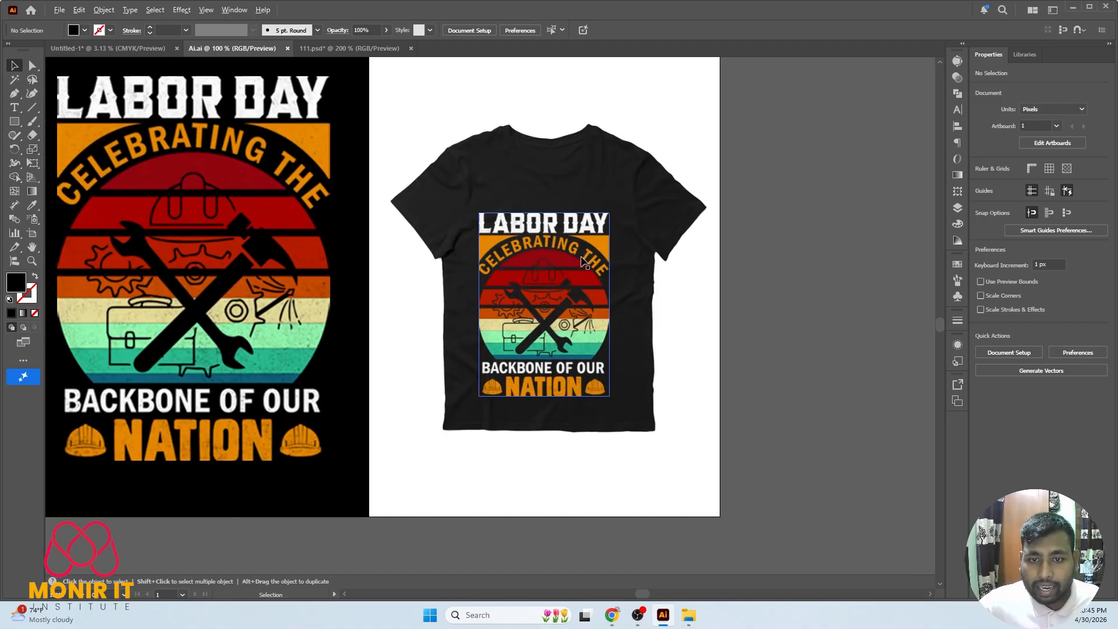
{"action": "scroll", "coordinate": [580, 172], "scroll_direction": "up", "scroll_amount": 3}
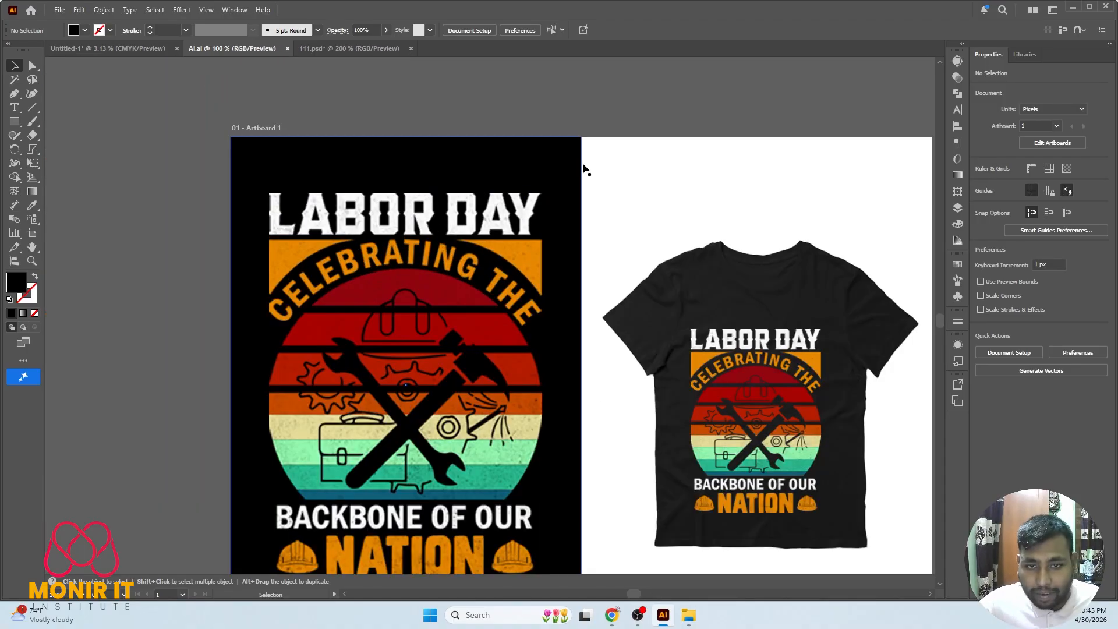
{"action": "scroll", "coordinate": [604, 165], "scroll_direction": "down", "scroll_amount": 2}
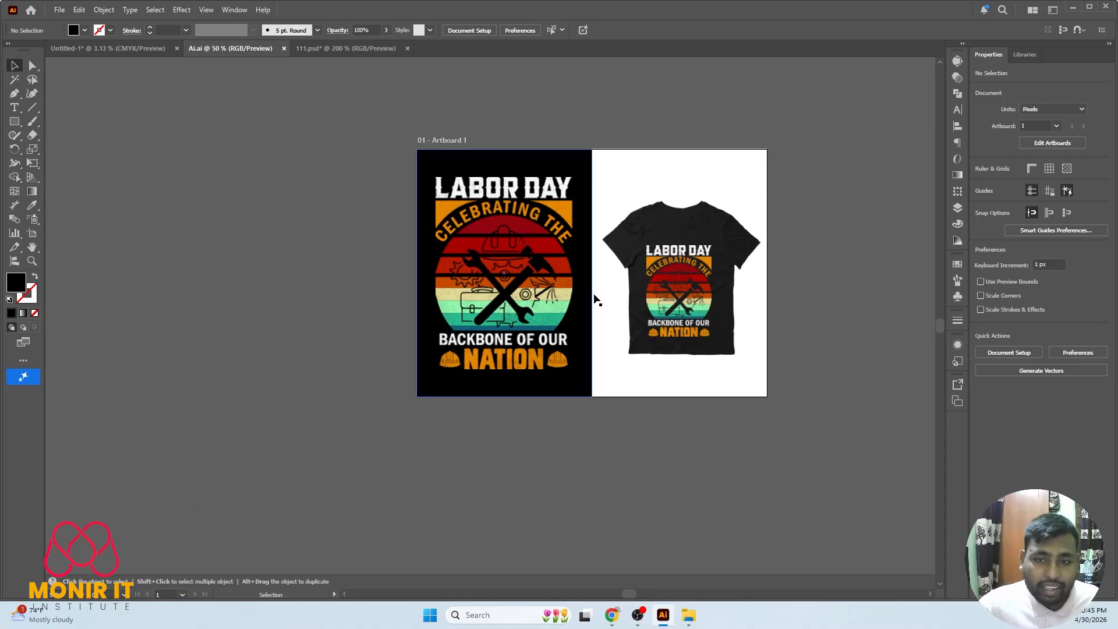
{"action": "scroll", "coordinate": [783, 274], "scroll_direction": "up", "scroll_amount": 2}
{"action": "scroll", "coordinate": [599, 167], "scroll_direction": "down", "scroll_amount": 4}
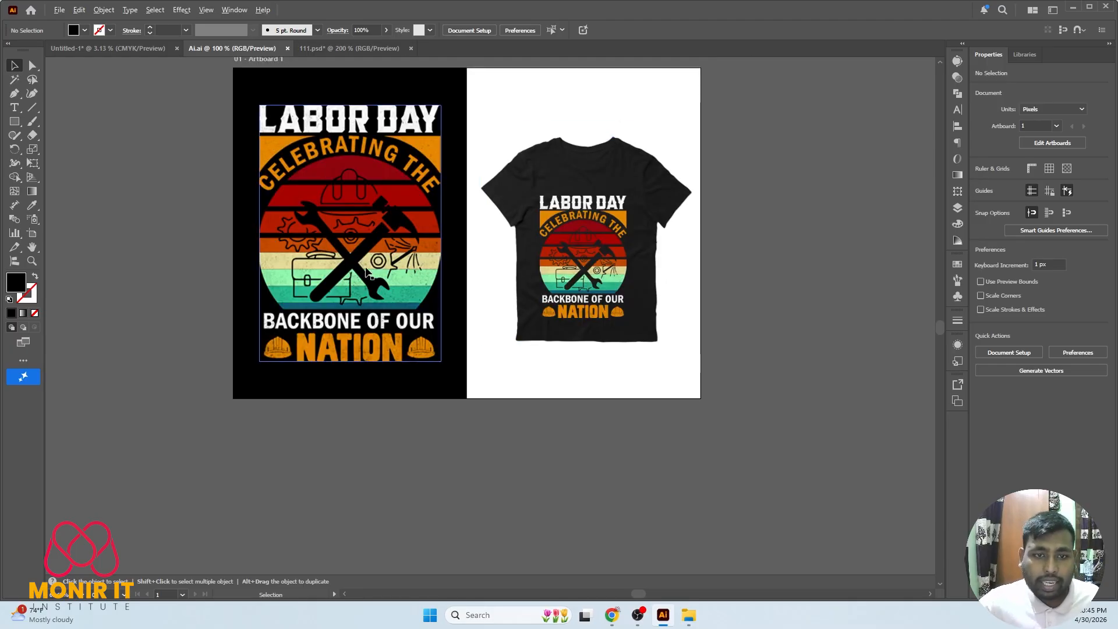
{"action": "scroll", "coordinate": [613, 195], "scroll_direction": "up", "scroll_amount": 2}
{"action": "scroll", "coordinate": [531, 188], "scroll_direction": "down", "scroll_amount": 1}
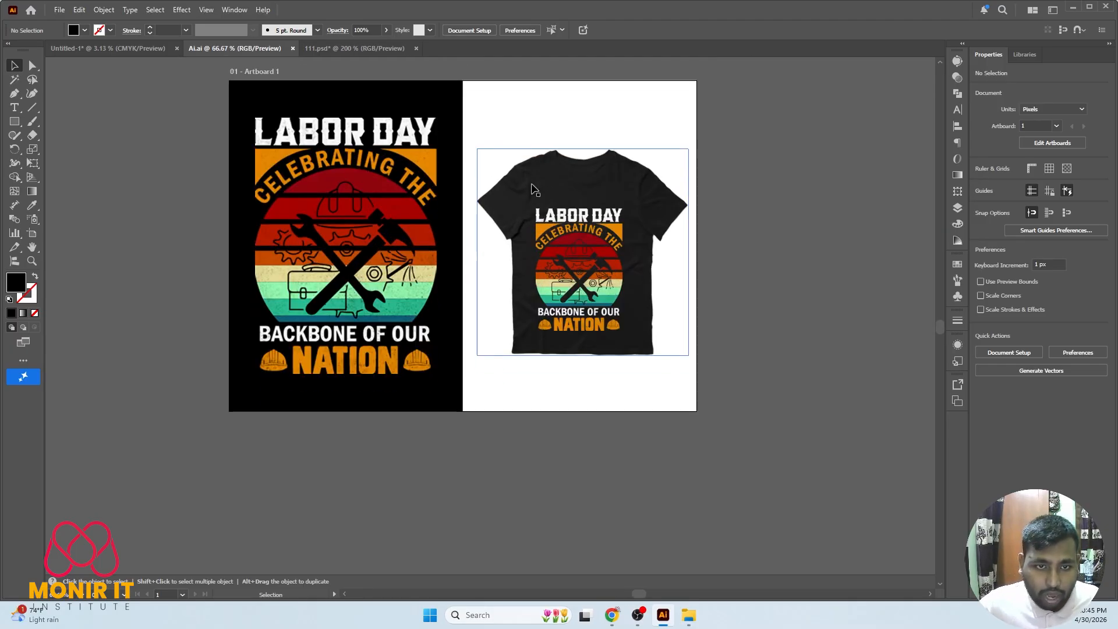
{"action": "scroll", "coordinate": [384, 231], "scroll_direction": "down", "scroll_amount": 1}
{"action": "scroll", "coordinate": [454, 230], "scroll_direction": "up", "scroll_amount": 2}
{"action": "scroll", "coordinate": [596, 202], "scroll_direction": "down", "scroll_amount": 1}
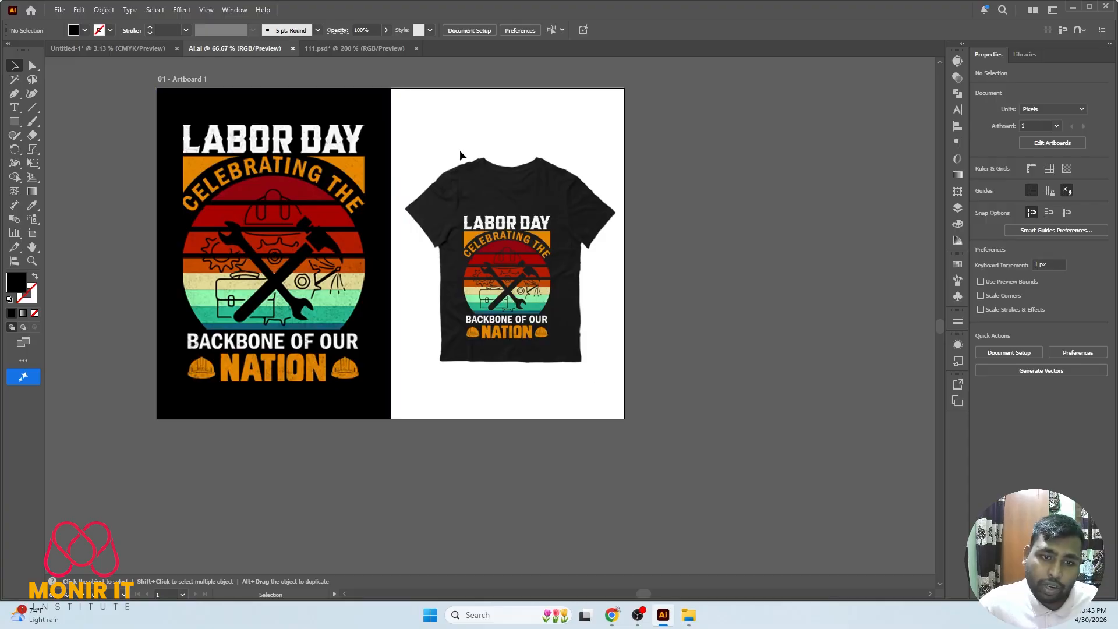
{"action": "scroll", "coordinate": [462, 155], "scroll_direction": "down", "scroll_amount": 1}
{"action": "scroll", "coordinate": [384, 126], "scroll_direction": "up", "scroll_amount": 1}
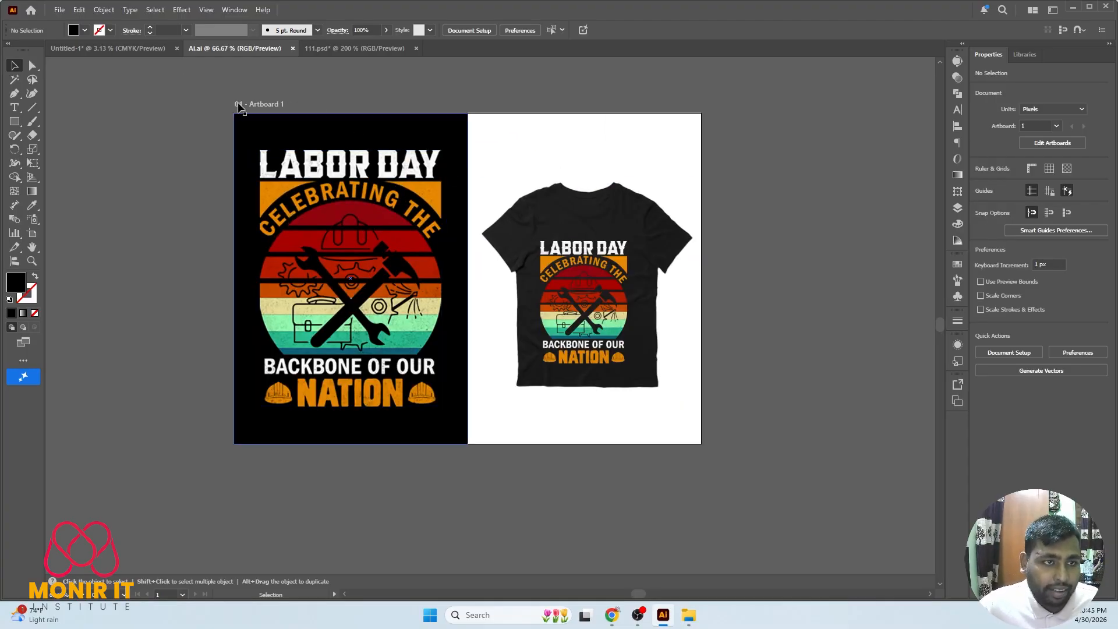
- Save the document in Adobe PDF format as "PDF" in the Desktop's "Monir It" folder, keeping the offered PDF settings
{"action": "left_click", "coordinate": [60, 11]}
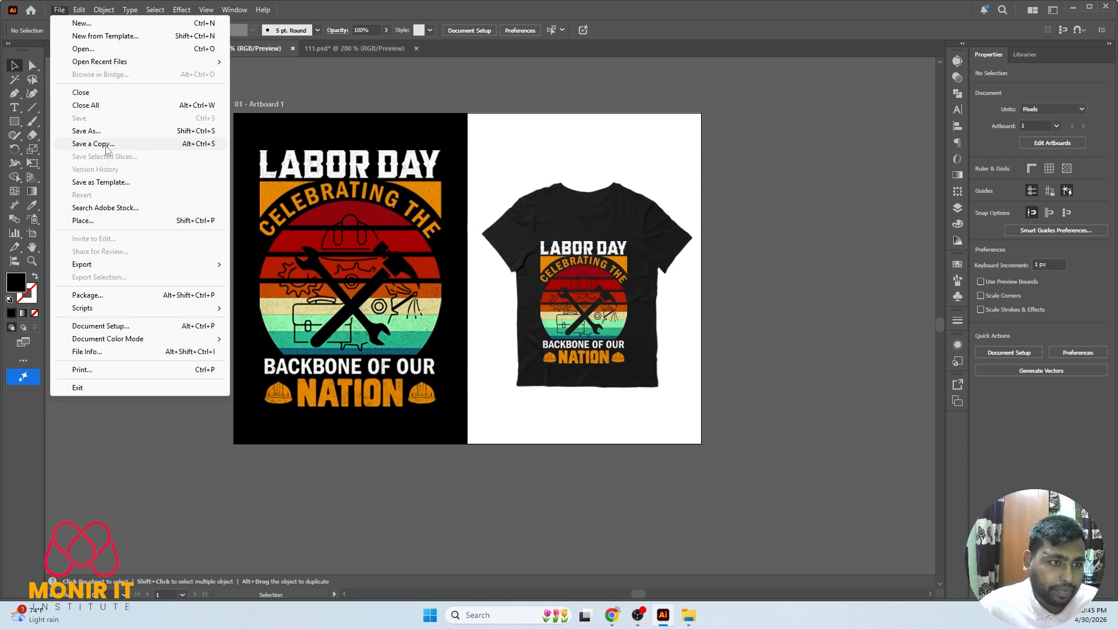
{"action": "left_click", "coordinate": [86, 132]}
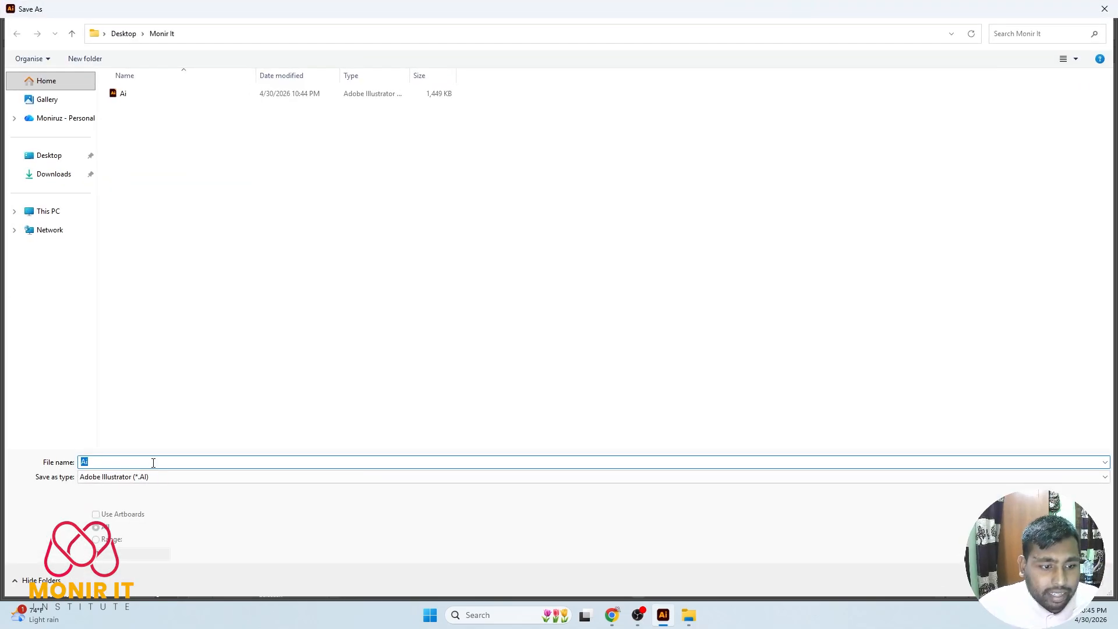
{"action": "left_click", "coordinate": [178, 477]}
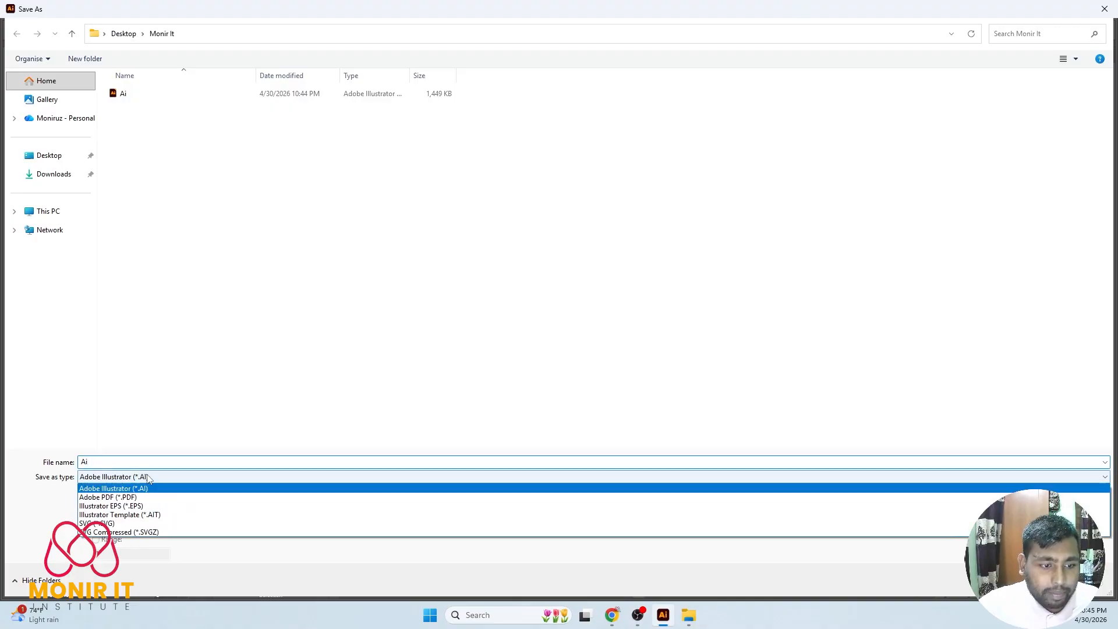
{"action": "left_click", "coordinate": [117, 497]}
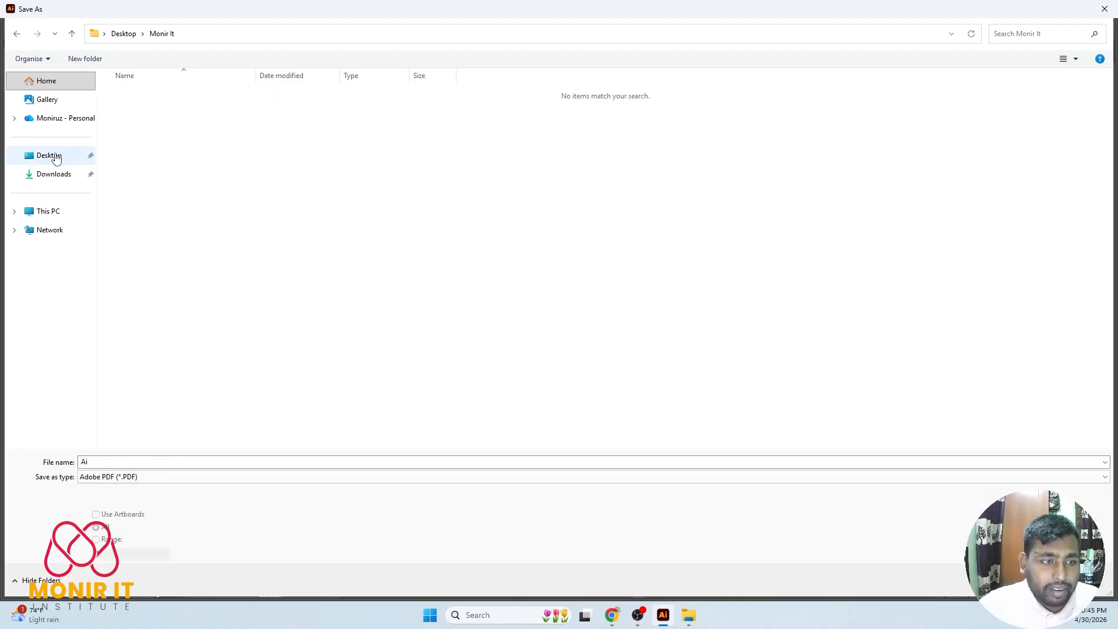
{"action": "left_click", "coordinate": [50, 155]}
{"action": "left_click", "coordinate": [131, 114]}
{"action": "double_click", "coordinate": [130, 115]}
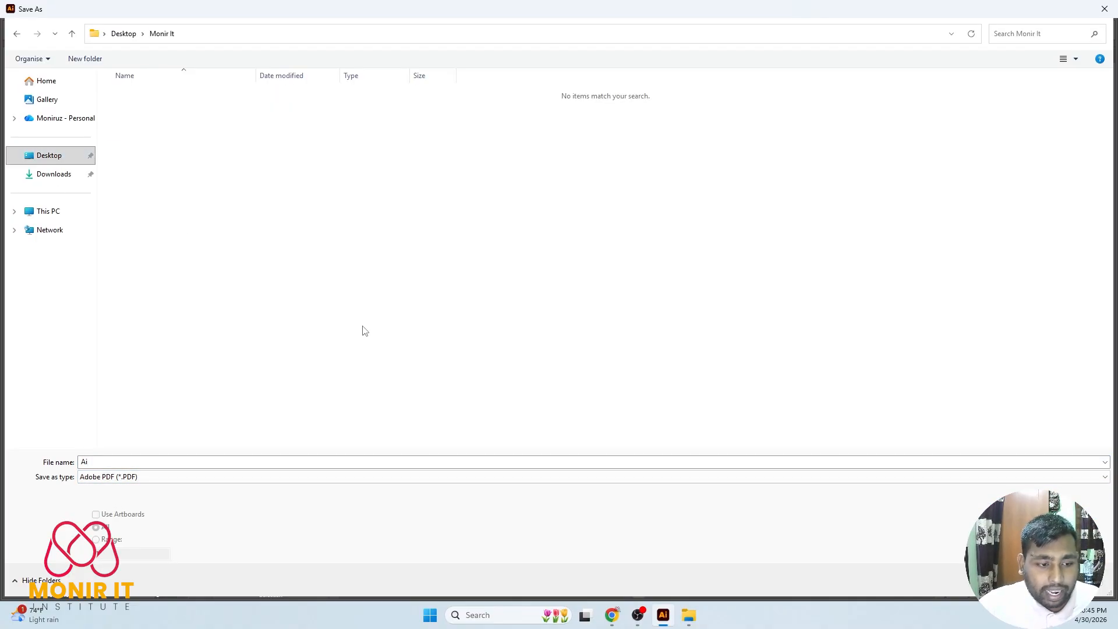
{"action": "left_click", "coordinate": [174, 462]}
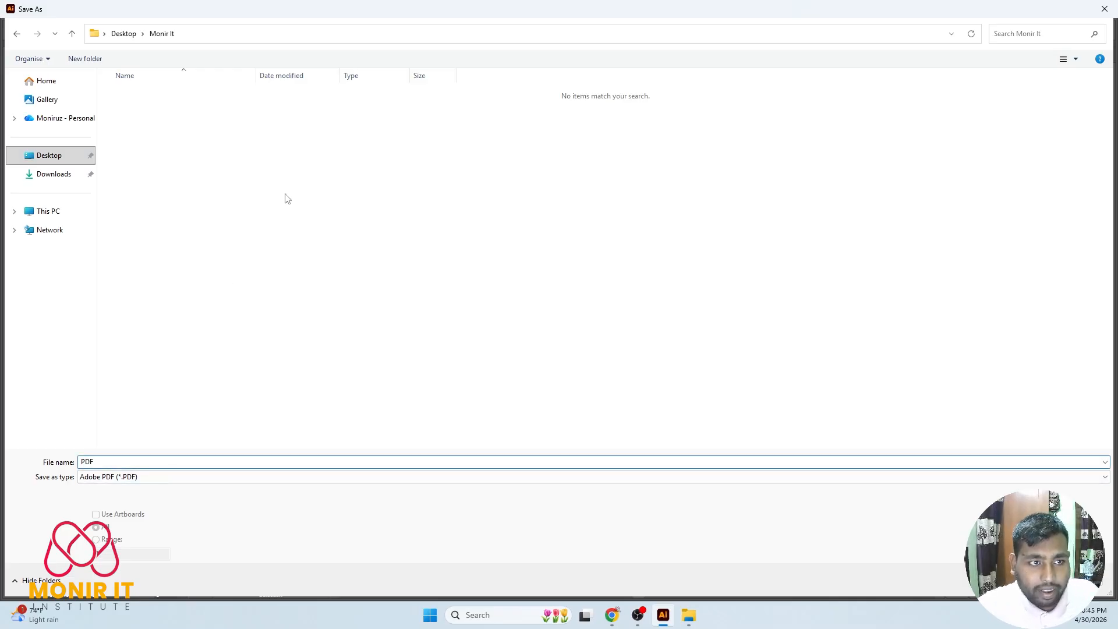
{"action": "left_click", "coordinate": [1020, 580]}
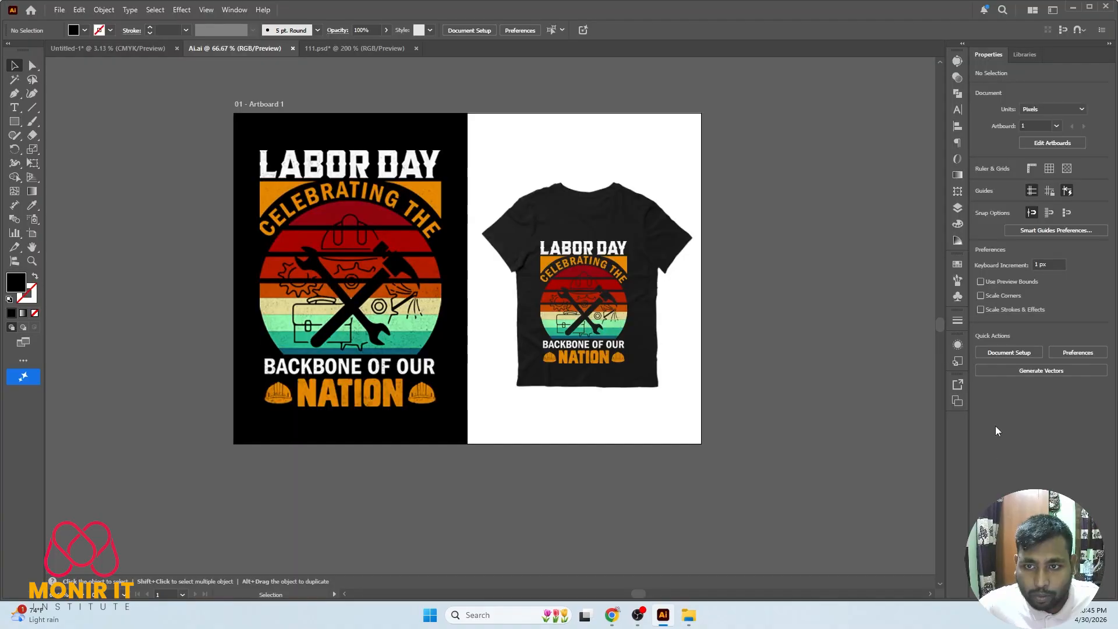
{"action": "left_click", "coordinate": [665, 459]}
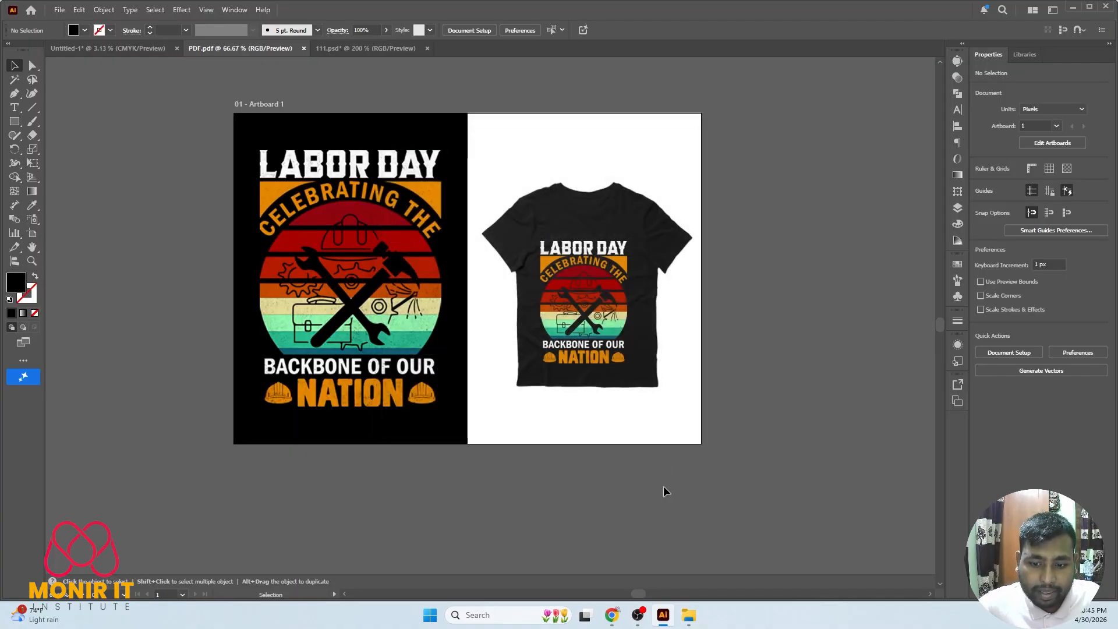
- Switch to File Explorer, open the Desktop's "Monir It" folder and show its files as large thumbnails
{"action": "left_click", "coordinate": [689, 615]}
{"action": "left_click", "coordinate": [49, 167]}
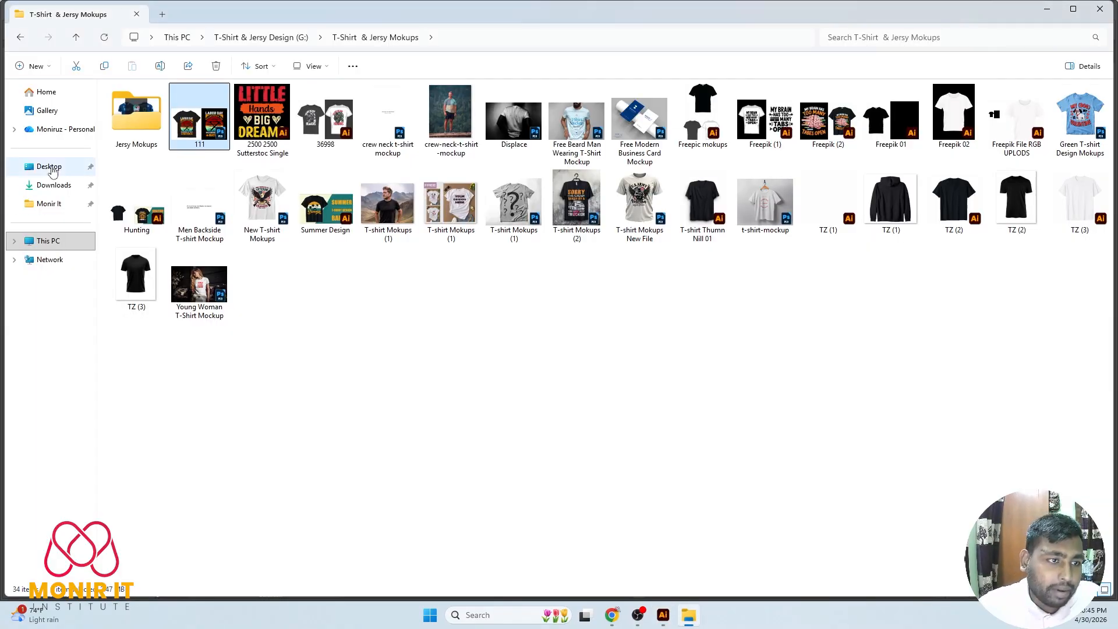
{"action": "double_click", "coordinate": [134, 116]}
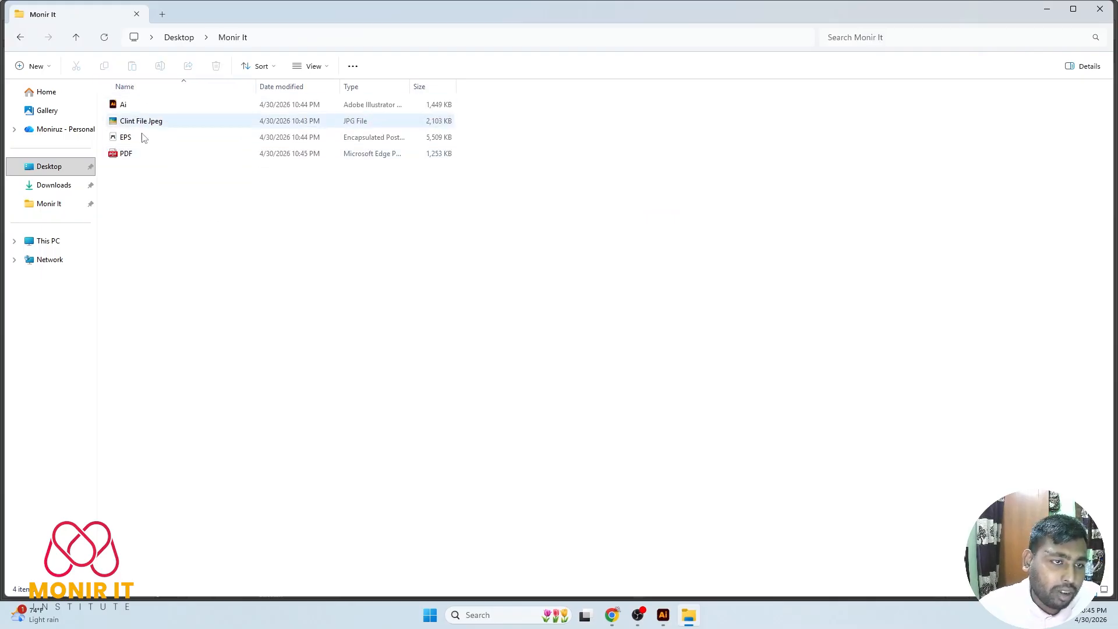
{"action": "left_click", "coordinate": [1105, 590]}
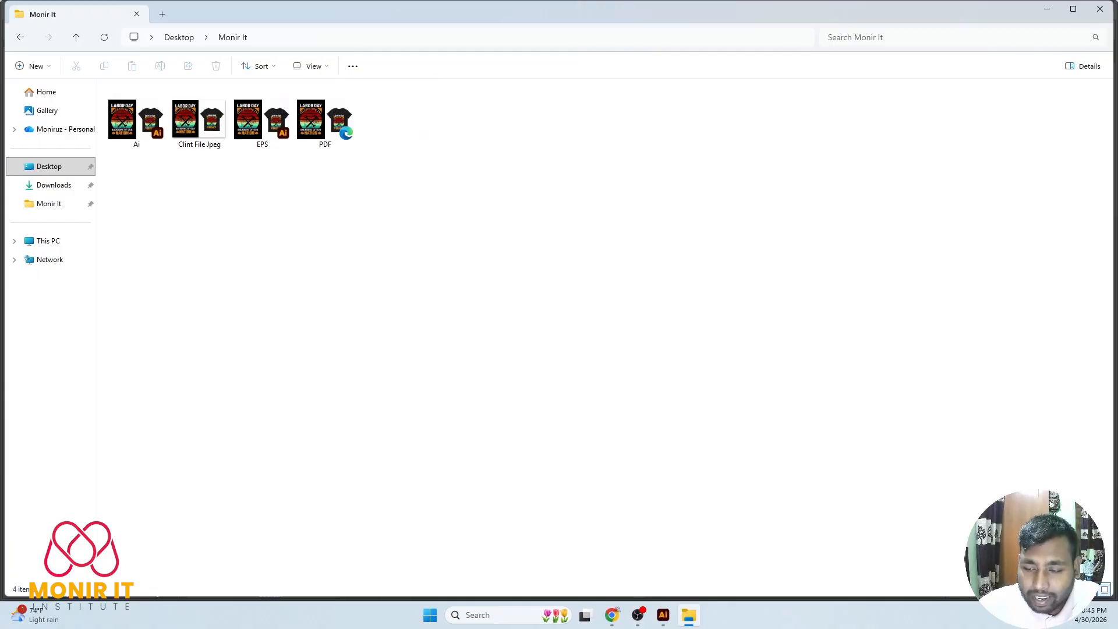
- Show the folder's files as a detailed list, open the "Clint File Jpeg" image to check it, and close the viewer
{"action": "left_click", "coordinate": [1090, 589]}
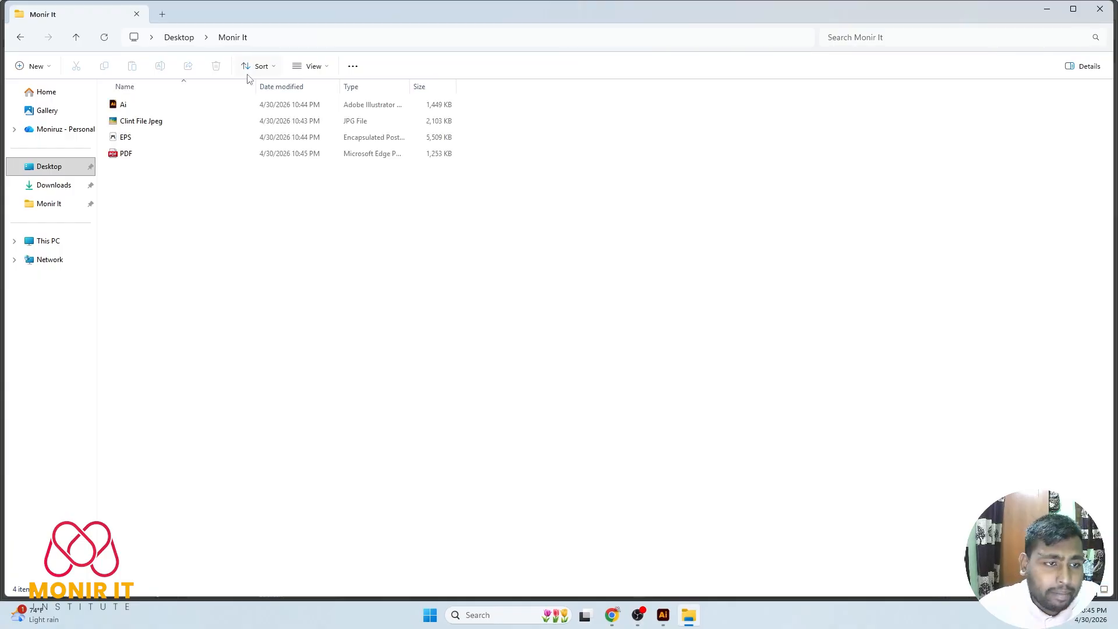
{"action": "double_click", "coordinate": [162, 124]}
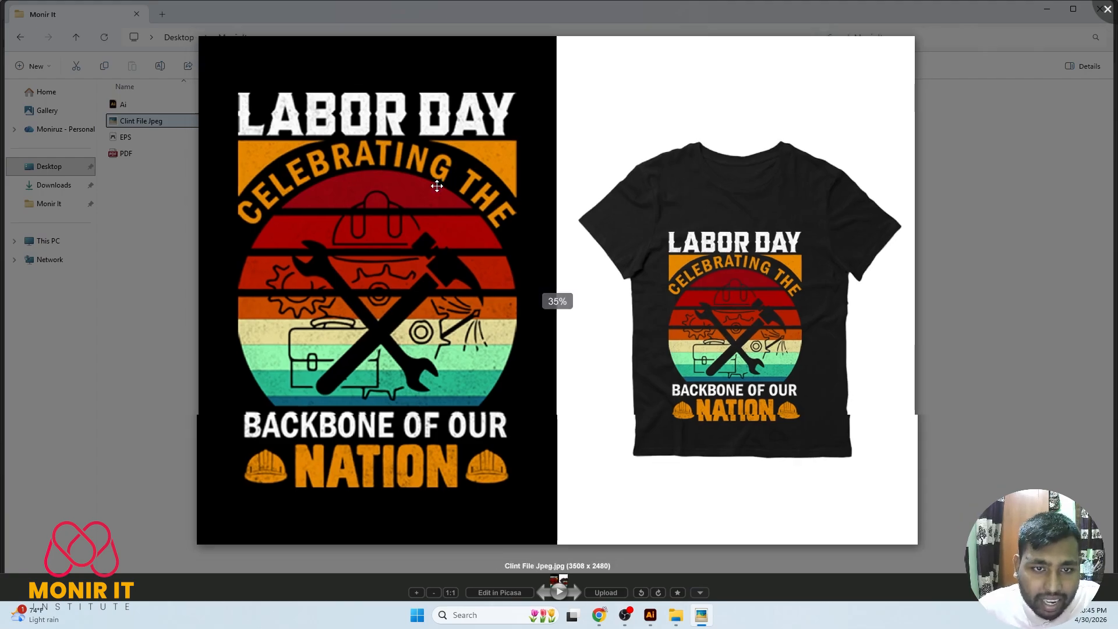
{"action": "scroll", "coordinate": [437, 186], "scroll_direction": "down", "scroll_amount": 1}
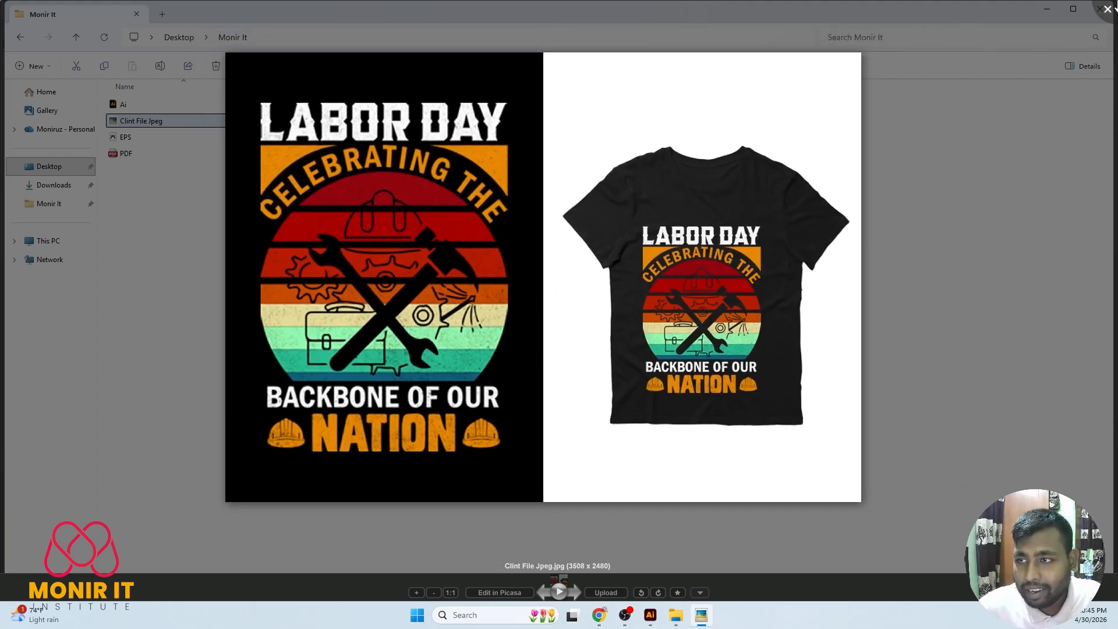
{"action": "left_click", "coordinate": [1108, 9]}
- Open the "EPS" and "Ai" files from the folder in Illustrator to check them, returning to the folder after each
{"action": "double_click", "coordinate": [137, 139]}
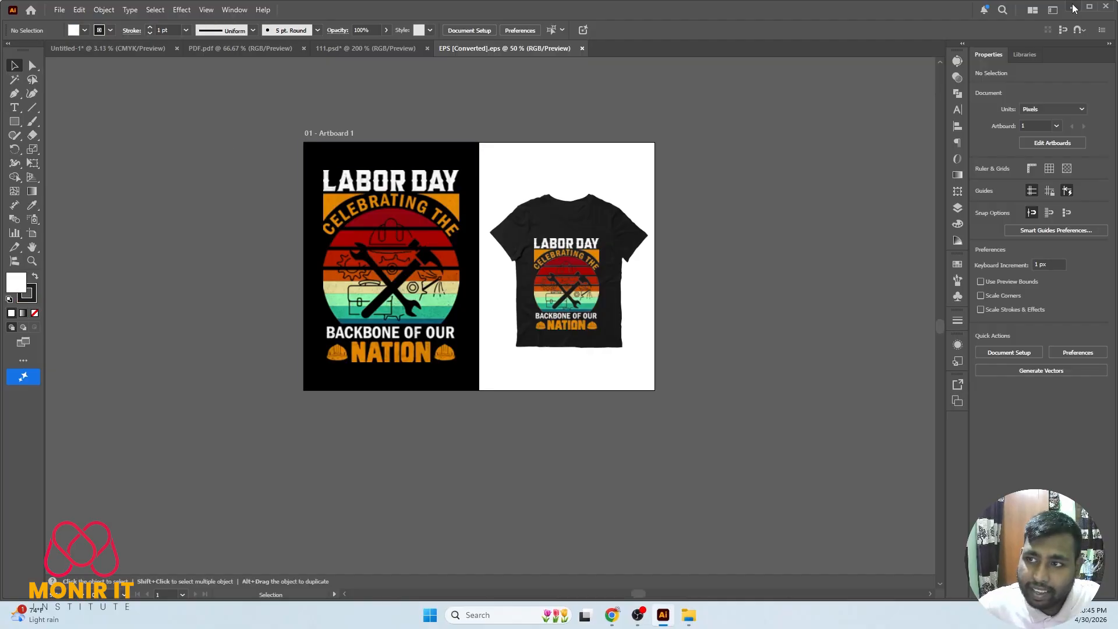
{"action": "left_click", "coordinate": [1072, 7]}
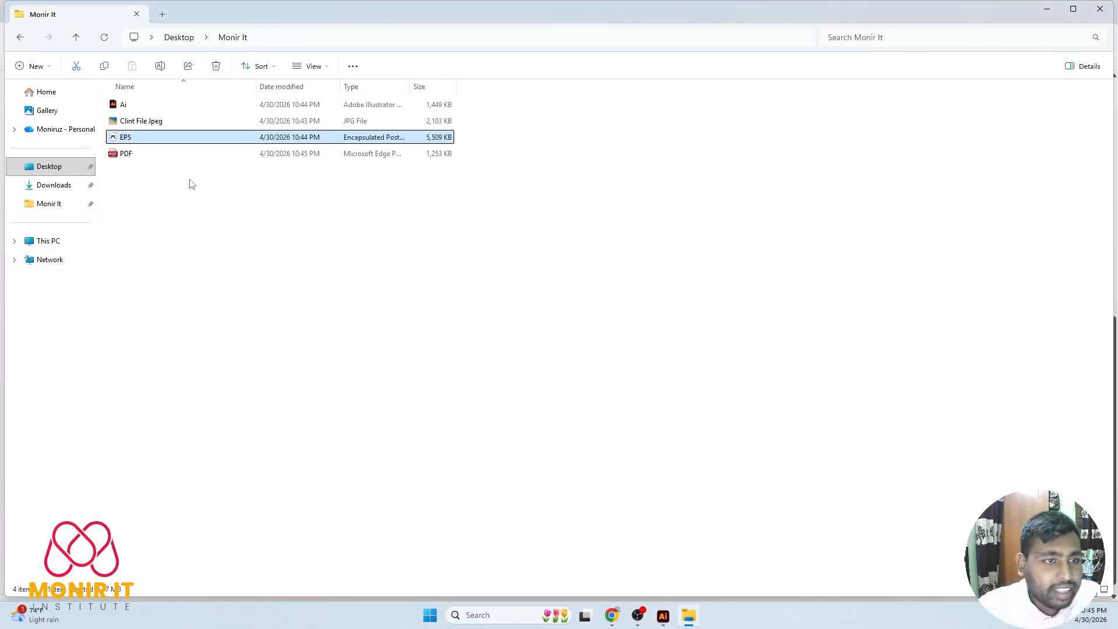
{"action": "double_click", "coordinate": [122, 105]}
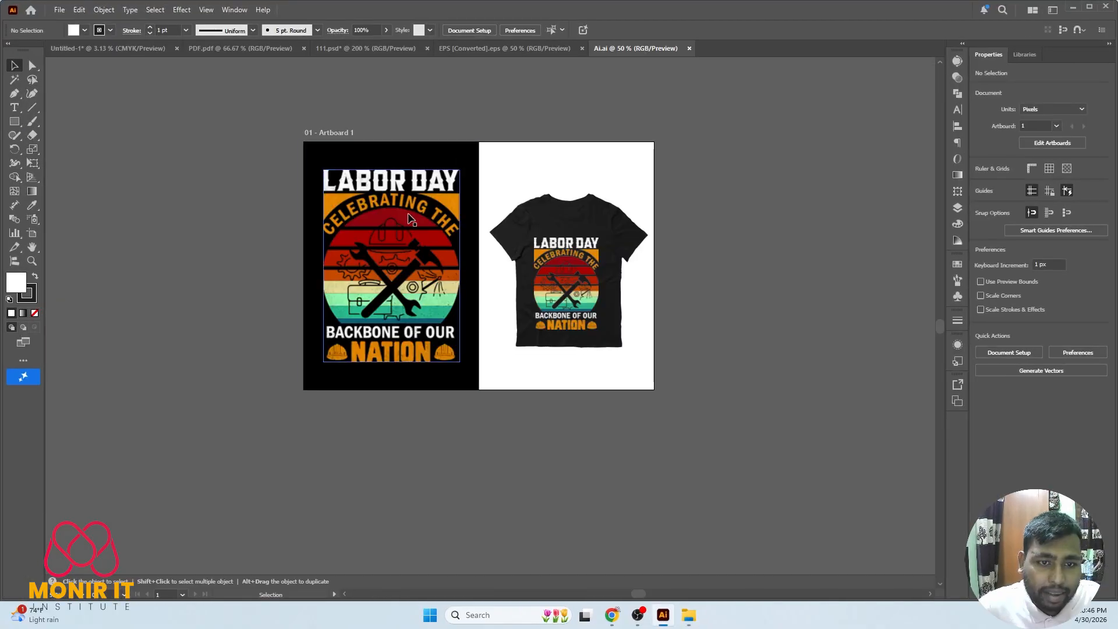
{"action": "left_click", "coordinate": [1074, 9]}
- Open the "PDF" file with Google Chrome, making it the permanent app for .pdf files, and view the document
{"action": "double_click", "coordinate": [142, 153]}
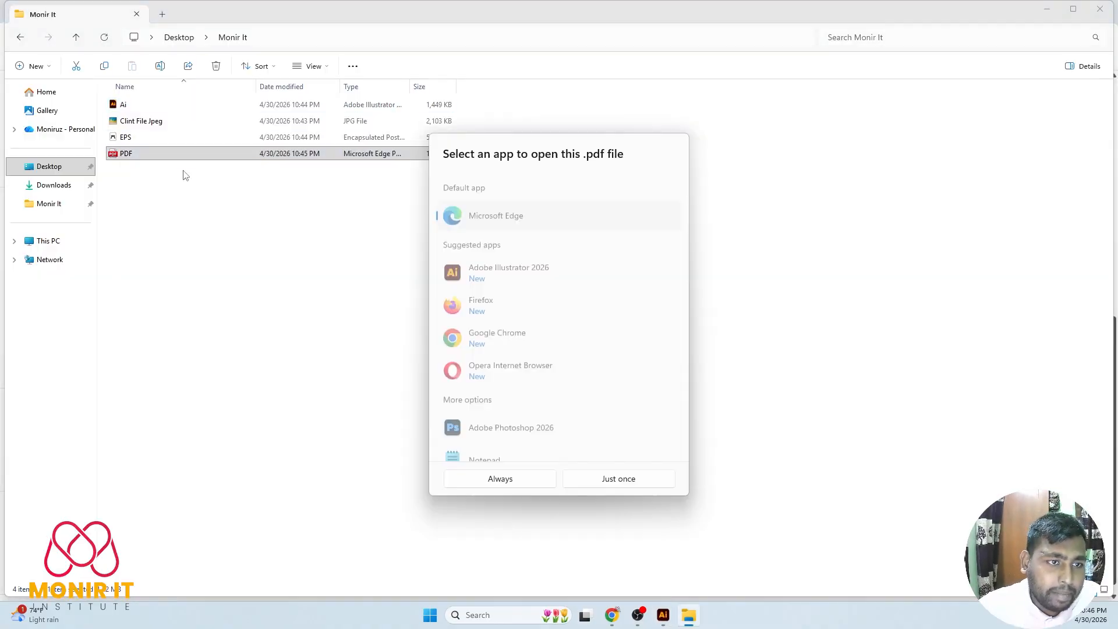
{"action": "left_click", "coordinate": [502, 326]}
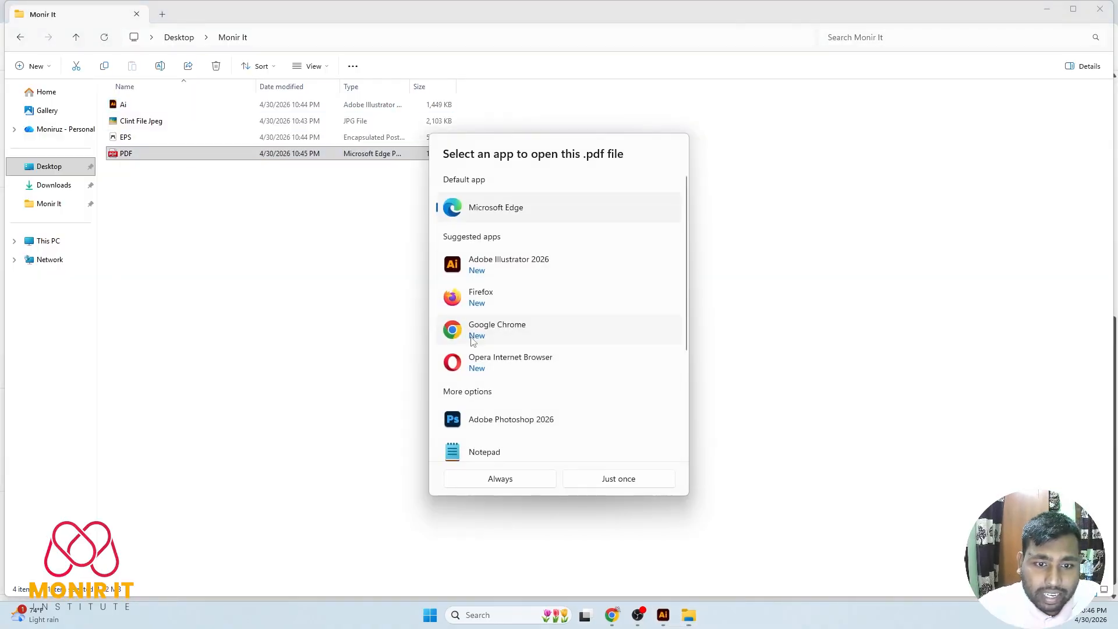
{"action": "left_click", "coordinate": [500, 479]}
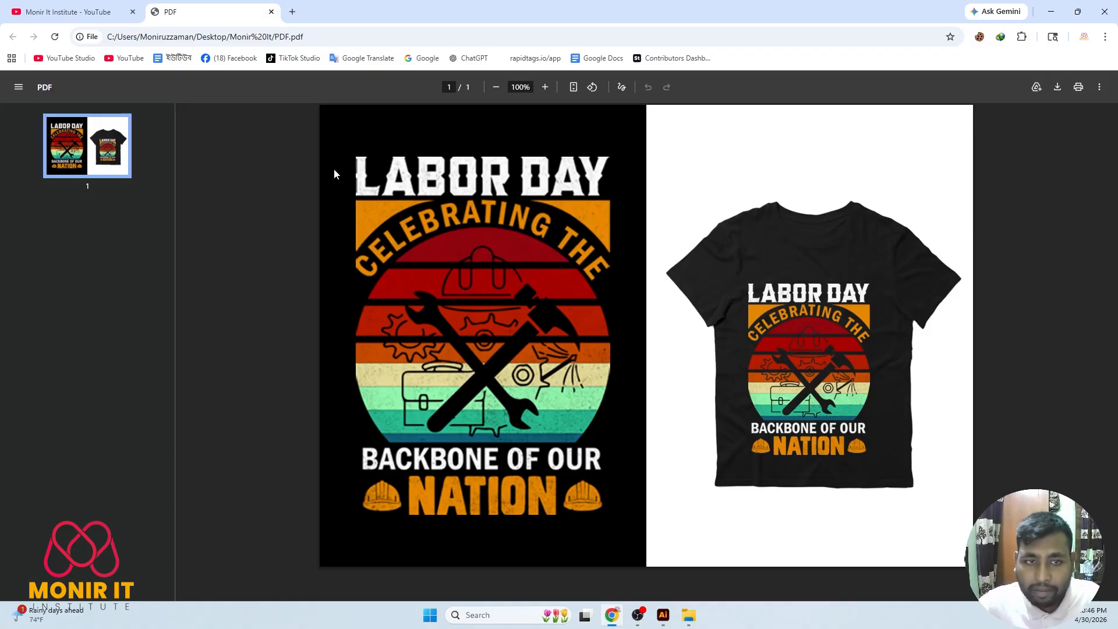
{"action": "left_click", "coordinate": [64, 9]}
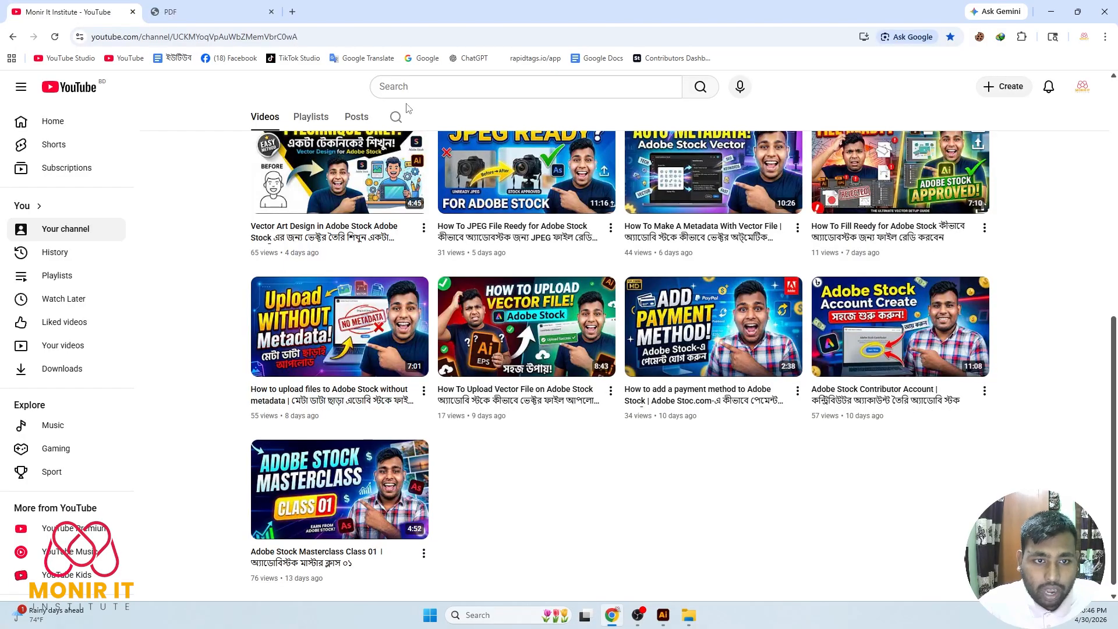
{"action": "left_click", "coordinate": [201, 5]}
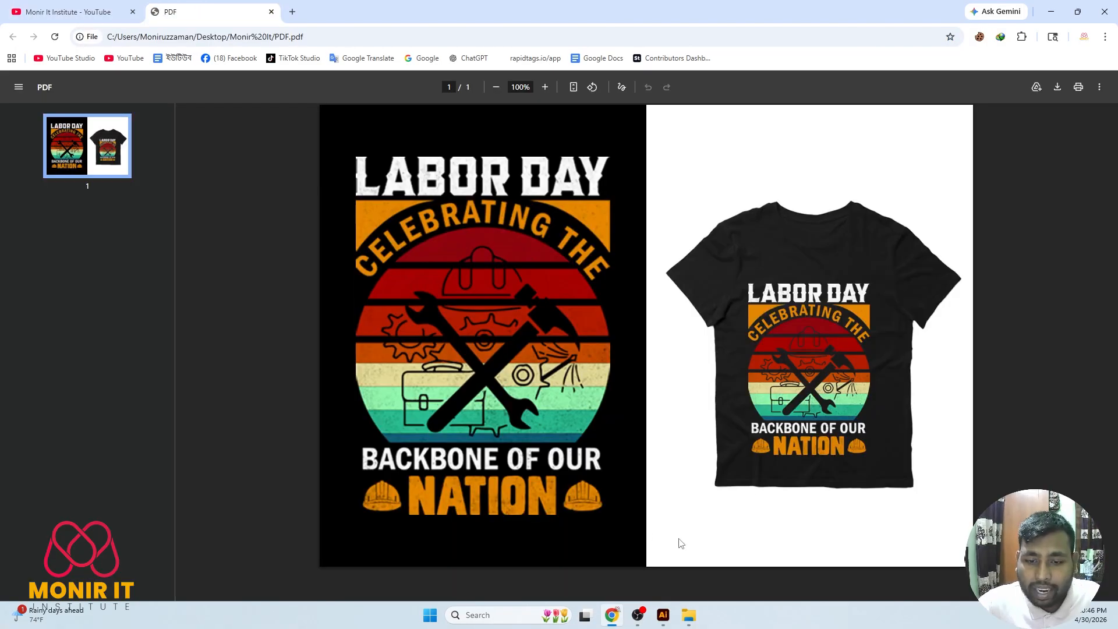